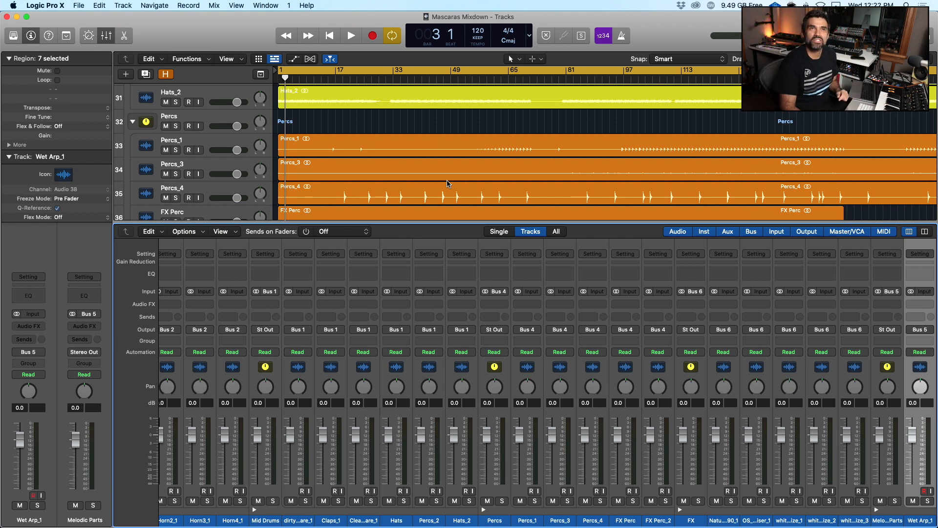
scroll(468, 338, right, 8)
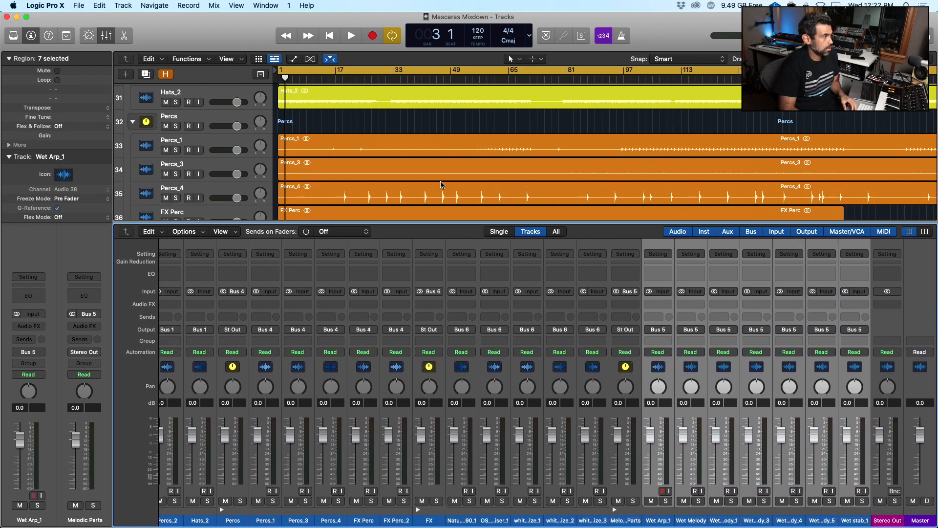
key(x)
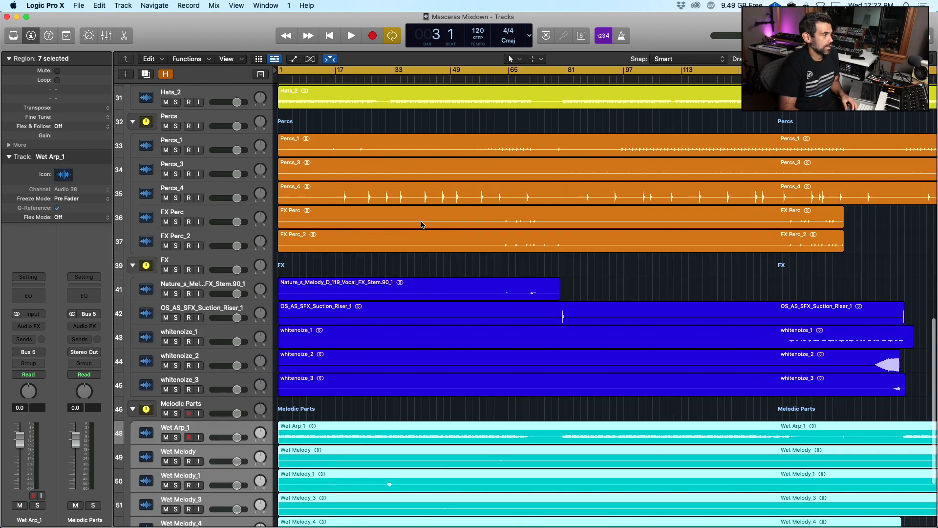
scroll(421, 224, up, 15)
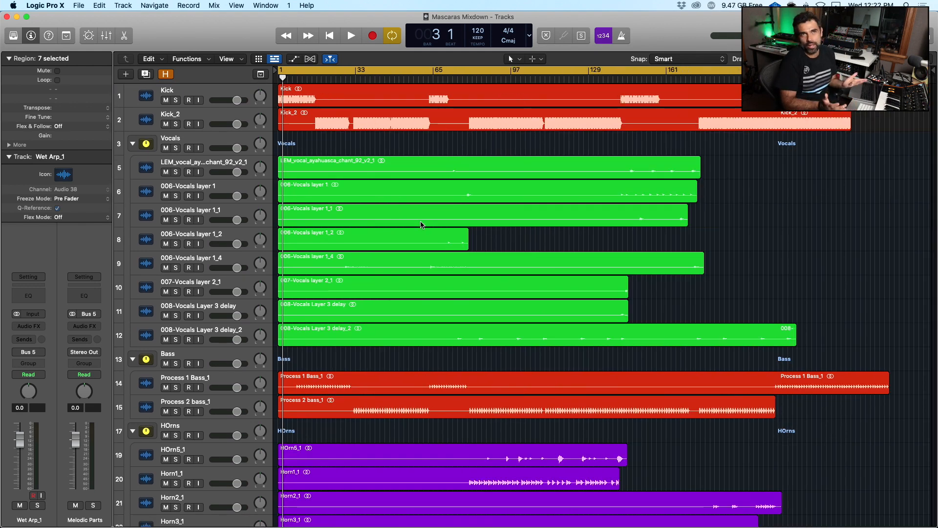
scroll(421, 224, down, 12)
key(x)
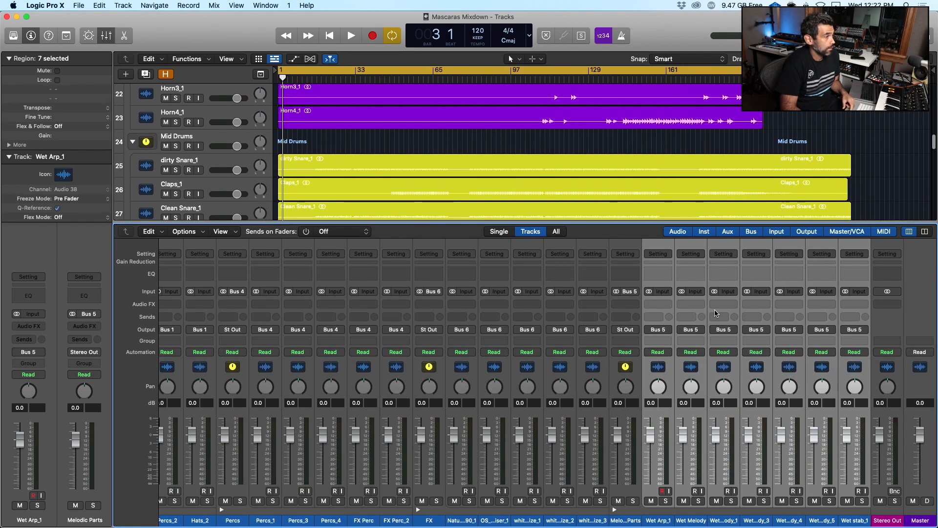
- Insert the stereo Relay plug-in on all seven selected Melodic Parts tracks, Wet Arp_1 through Wet stab_1
scroll(704, 292, right, 5)
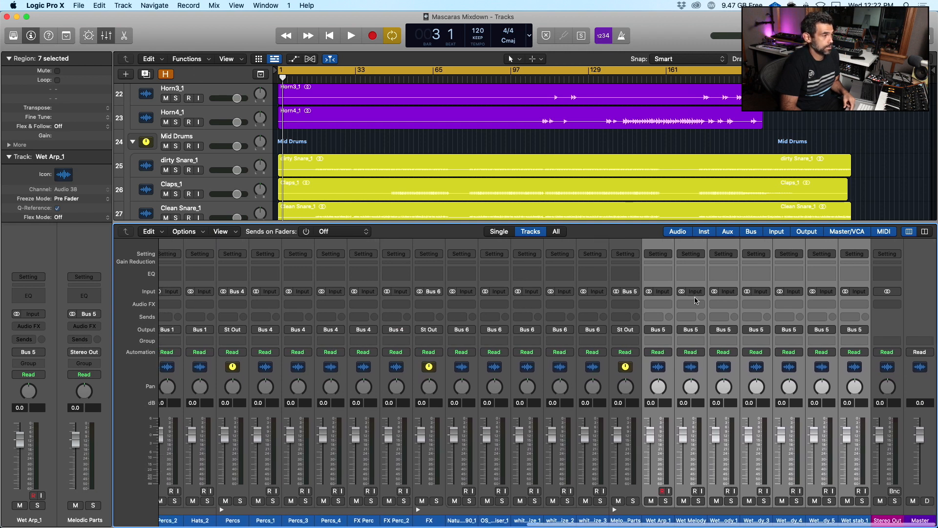
click(664, 305)
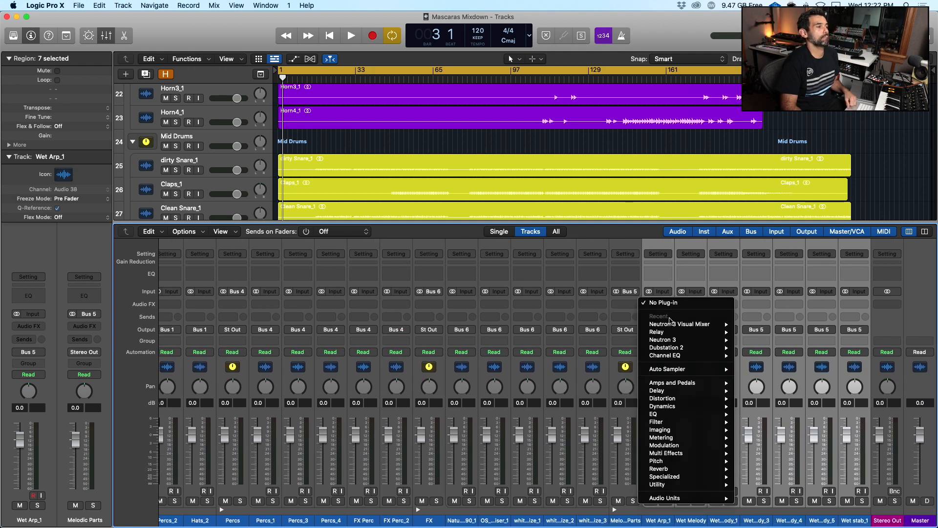
mouse_move(670, 326)
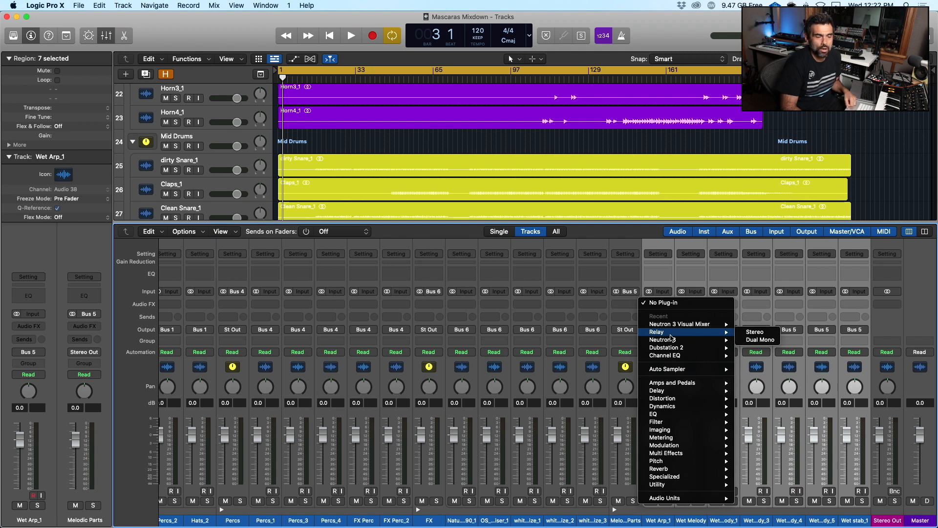
click(759, 333)
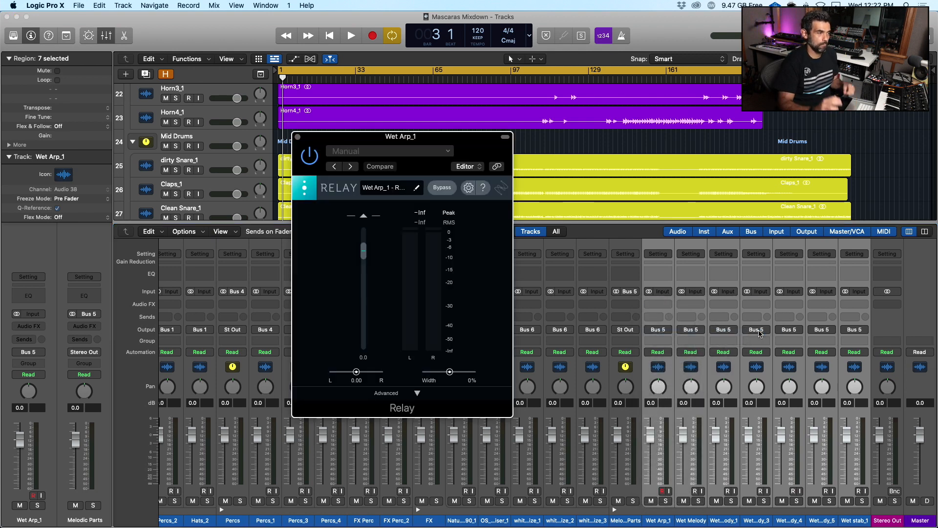
- Insert Neutron 3 Visual Mixer on the Stereo Out channel and close the Wet Arp_1 Relay window
click(897, 300)
mouse_move(890, 329)
click(812, 328)
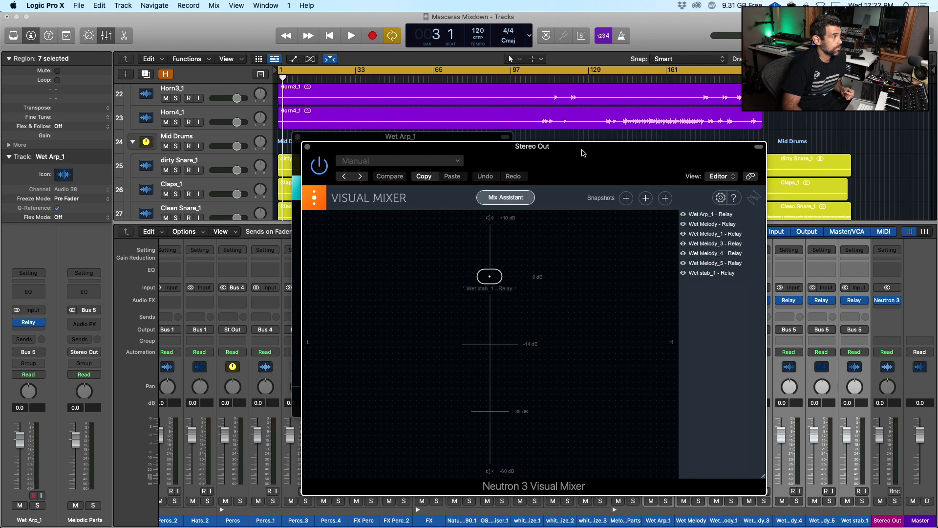
drag(583, 153, 574, 372)
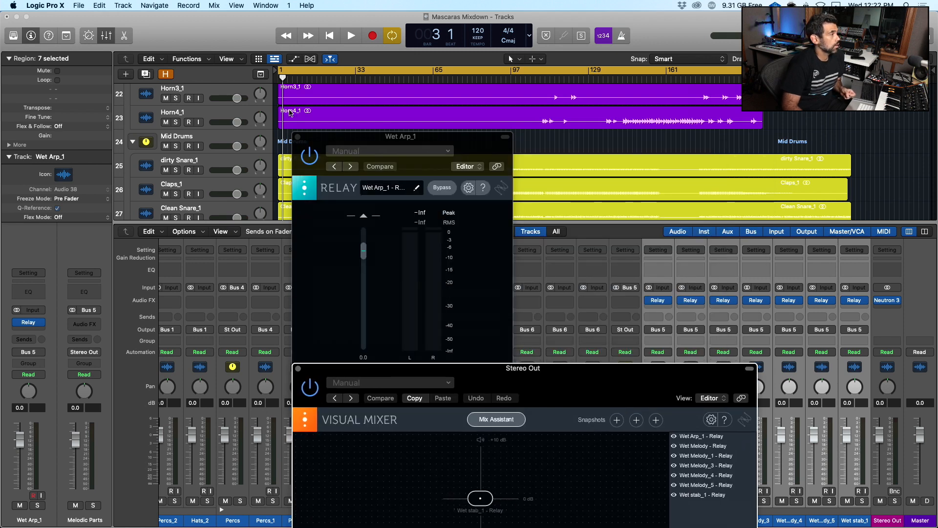
click(297, 137)
- Move the cycle range so that it starts at bar 46
scroll(441, 159, down, 15)
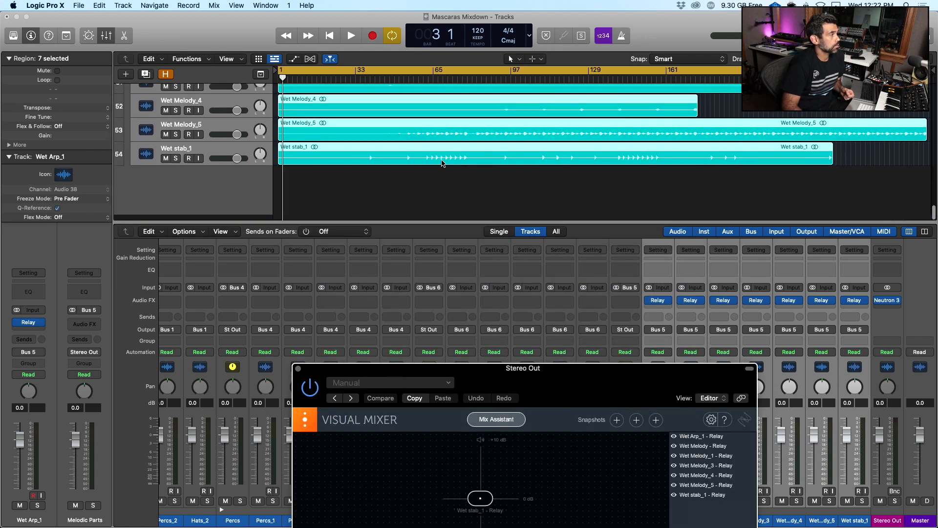
click(511, 71)
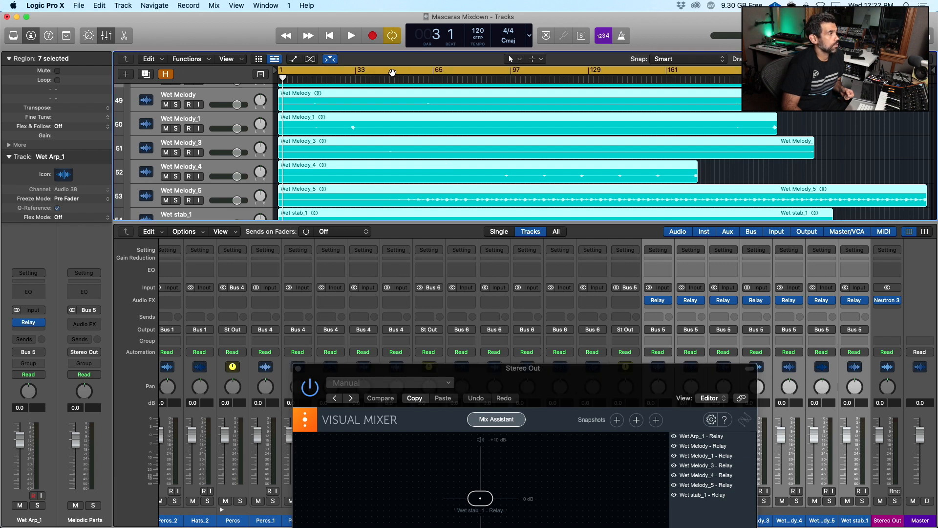
drag(389, 78, 926, 154)
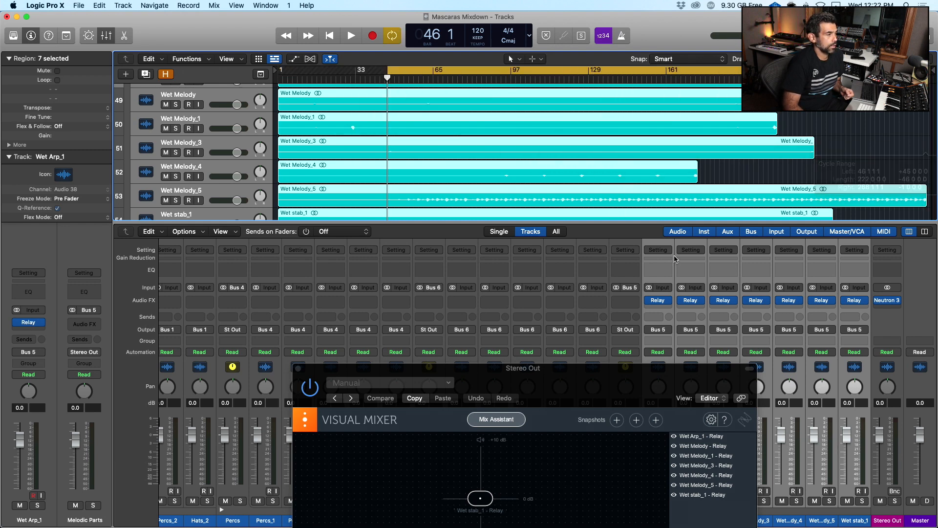
- Run the Visual Mixer's Mix Assistant with Wet Arp_1 as the focus and play the song for it to listen to
click(487, 419)
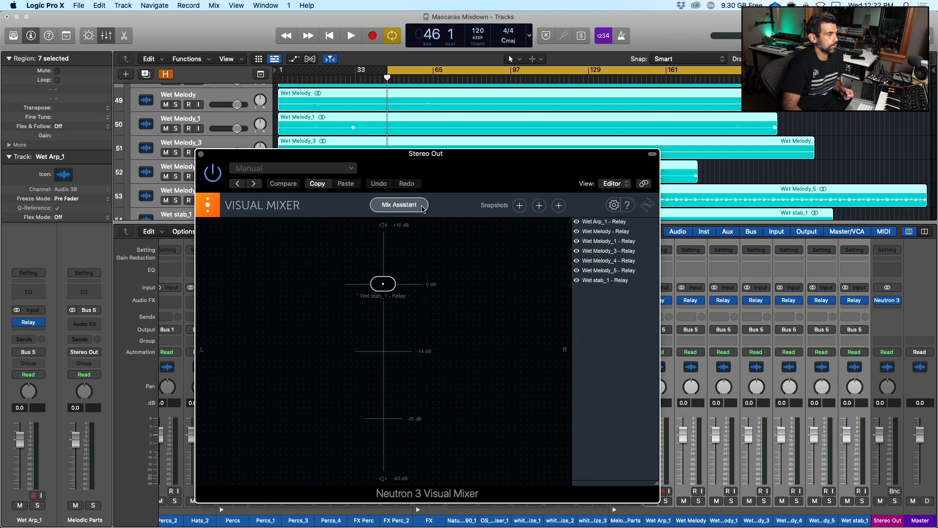
click(413, 454)
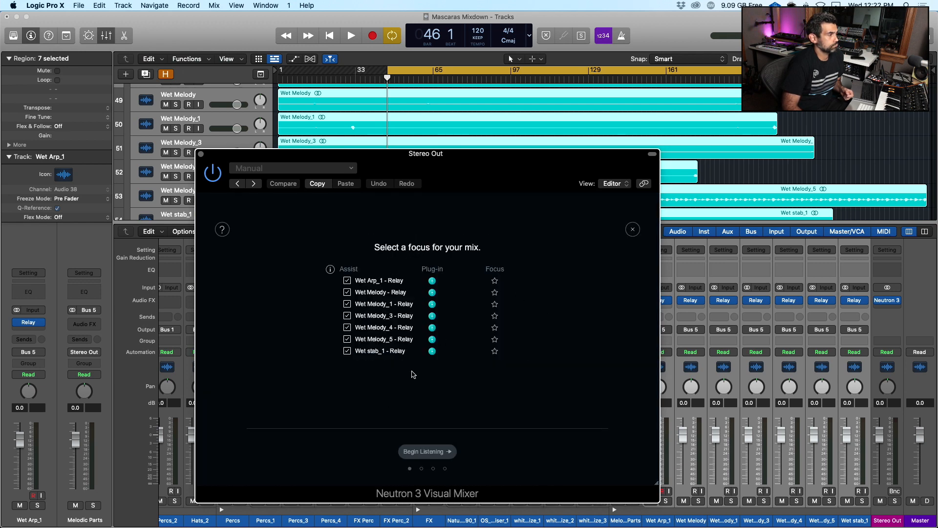
click(495, 282)
click(426, 451)
key(space)
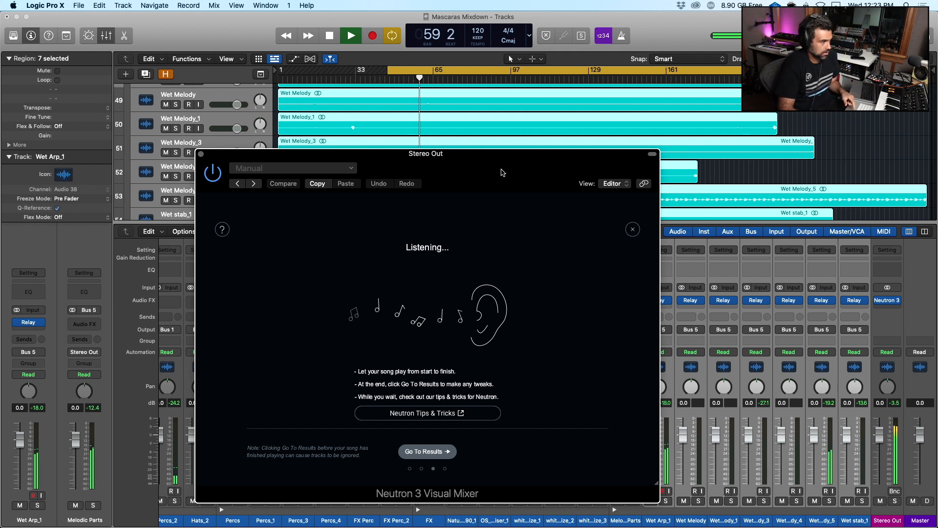
- Stop playback, go to the Mix Assistant results and accept the suggested levels
key(space)
click(426, 451)
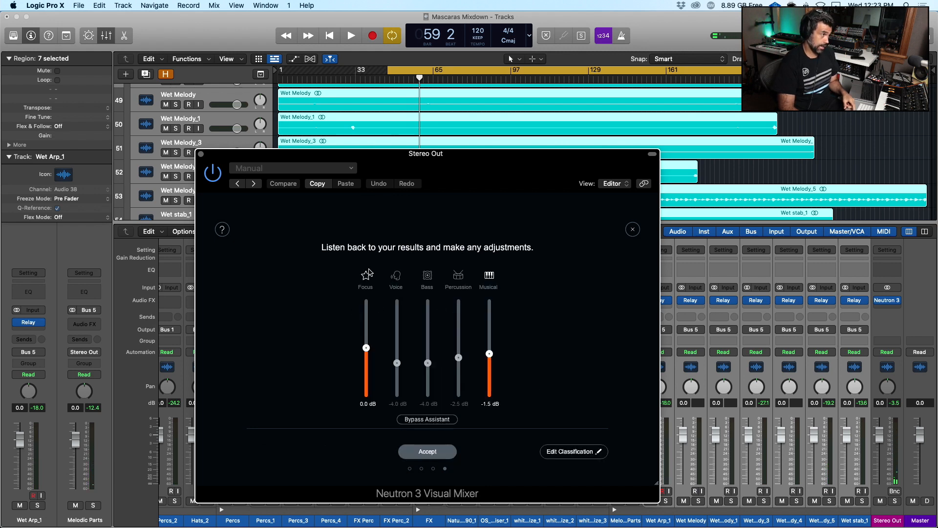
click(430, 451)
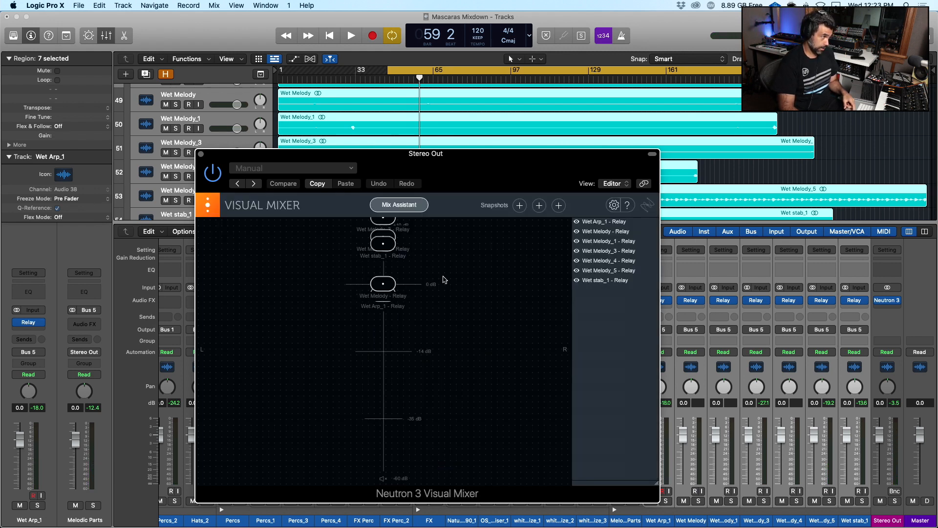
- Listen briefly to the automatically balanced melodic tracks and close the Visual Mixer window
key(space)
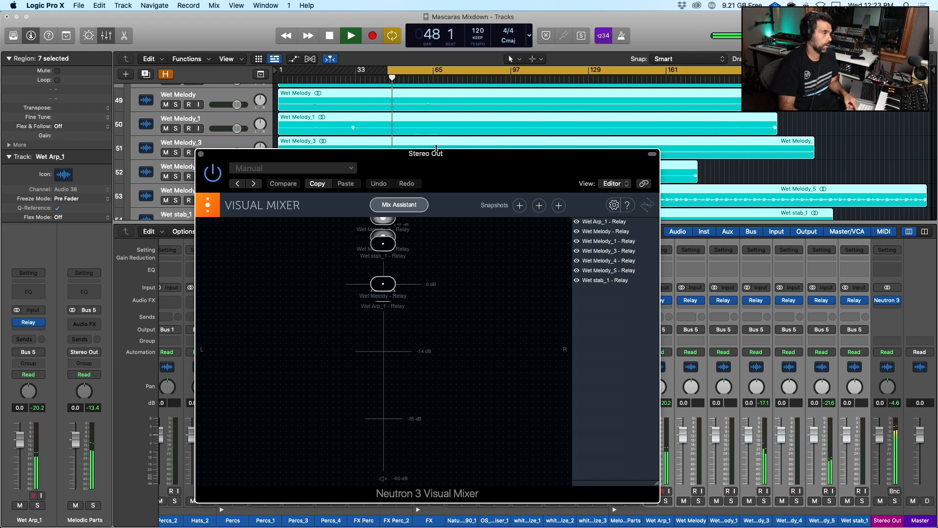
key(space)
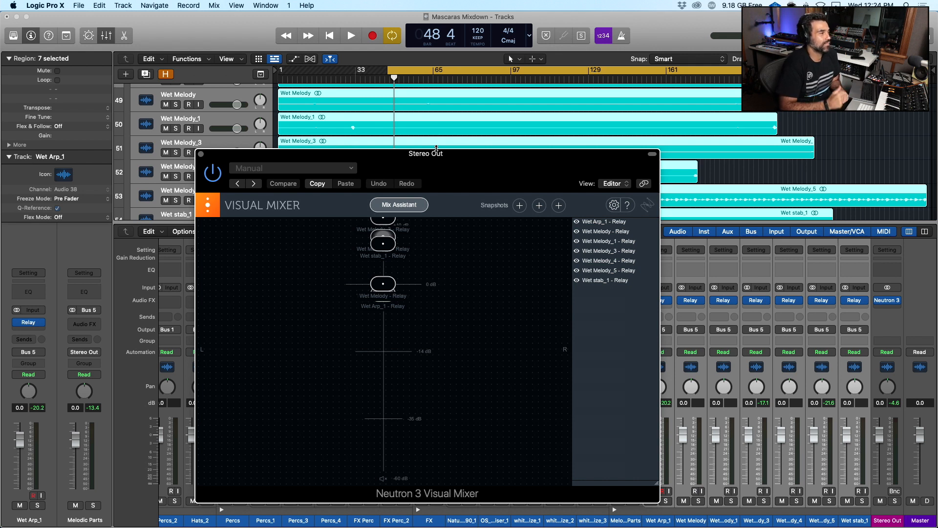
click(200, 155)
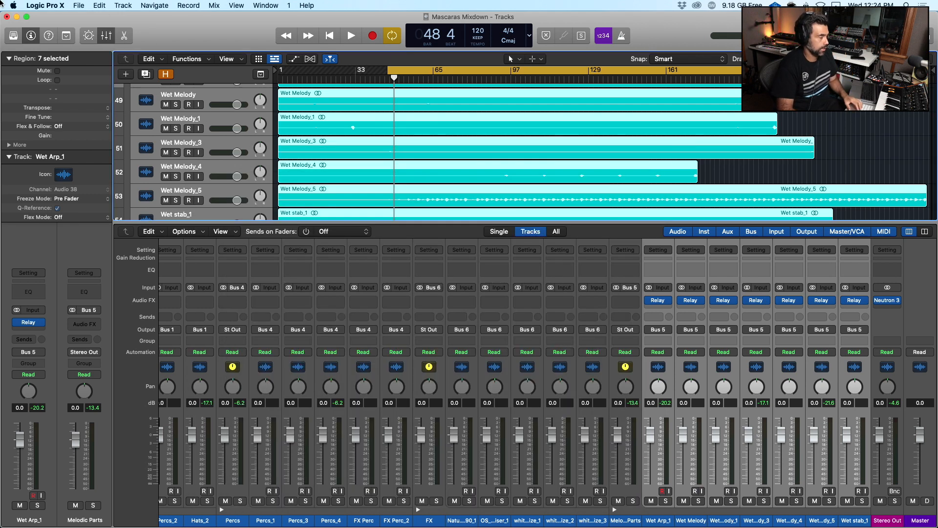
- Open the recent project Mascaras Mixdown mixed, closing the current project without saving, and close the opened project's Relay window
click(81, 6)
mouse_move(116, 48)
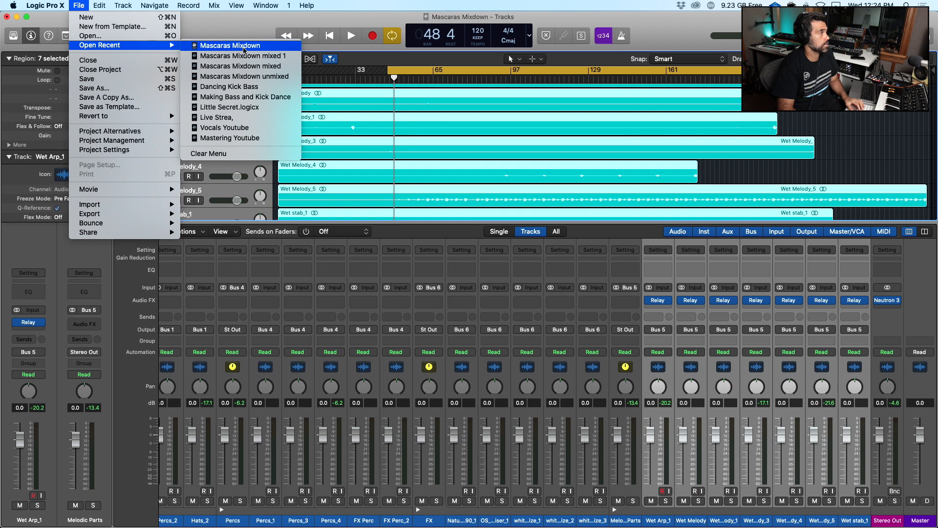
click(249, 67)
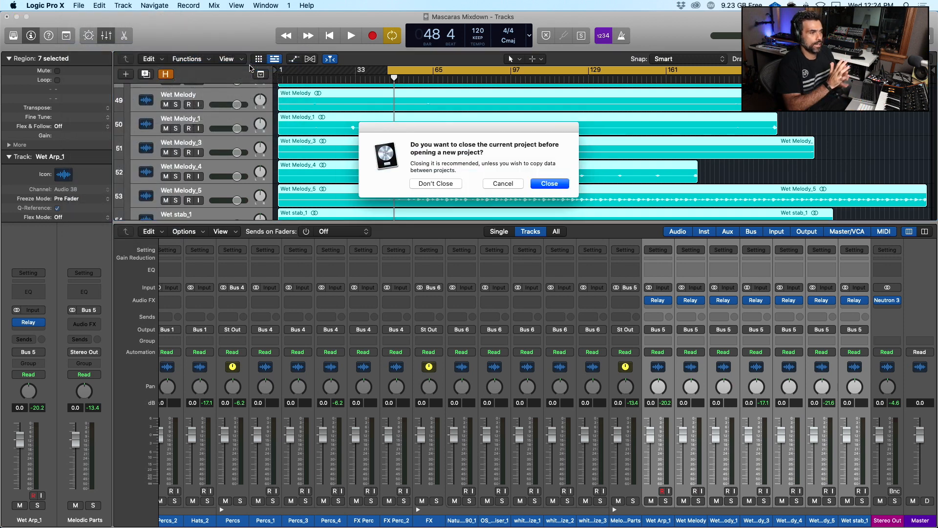
click(540, 185)
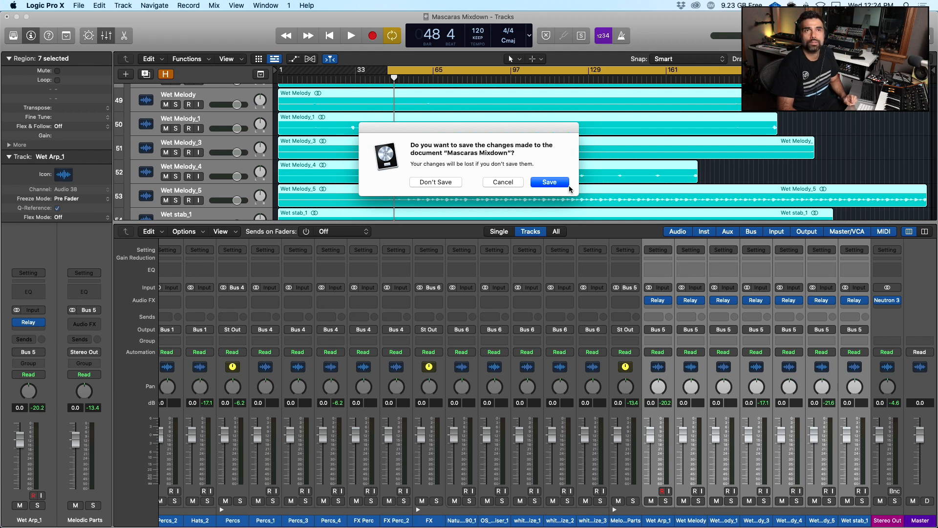
click(442, 182)
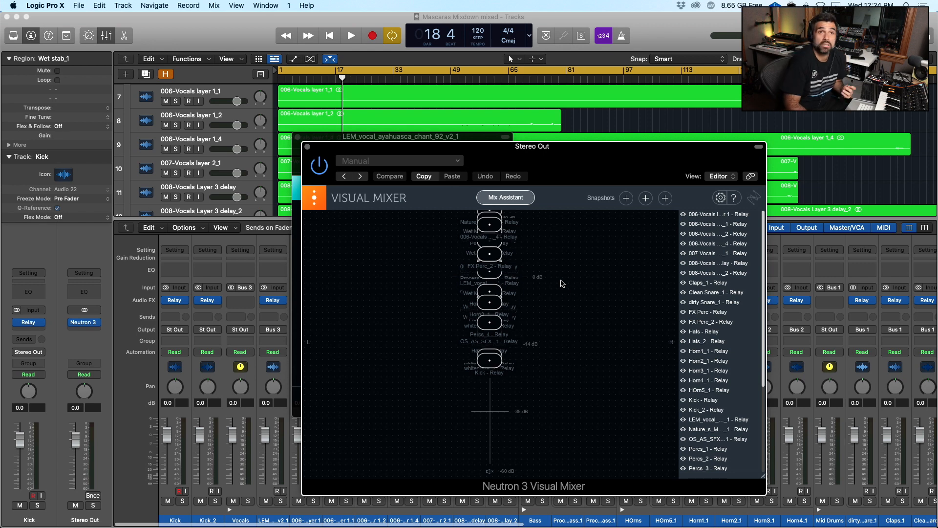
drag(592, 167, 703, 175)
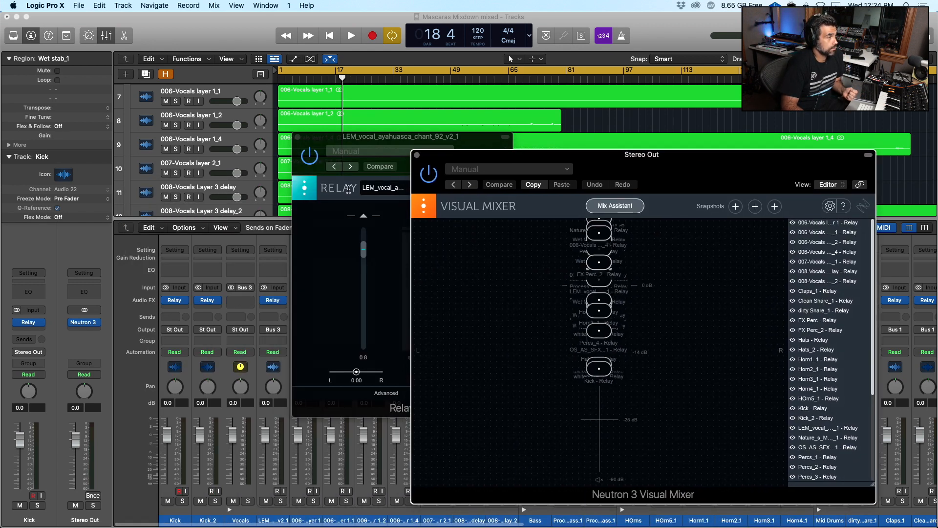
click(297, 137)
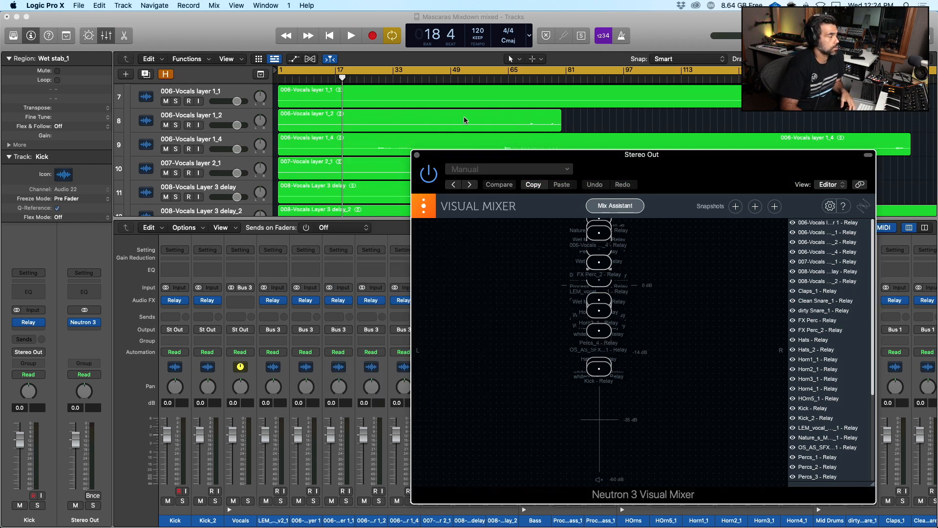
- Set the cycle range to start at bar 33 and play the mix from there
scroll(370, 101, up, 5)
drag(398, 71, 405, 111)
drag(395, 72, 819, 105)
key(space)
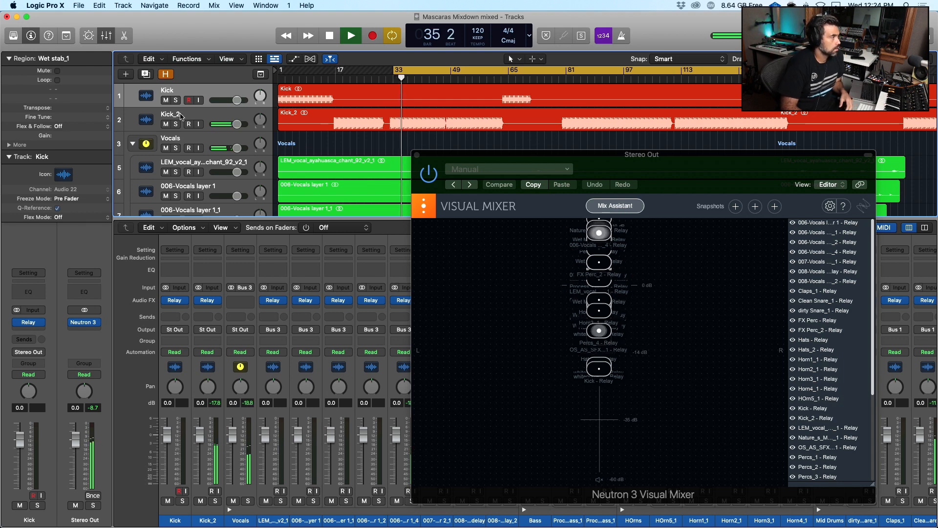
- Lower the Stereo Out fader to -7.2 dB while the mix plays
scroll(213, 188, down, 15)
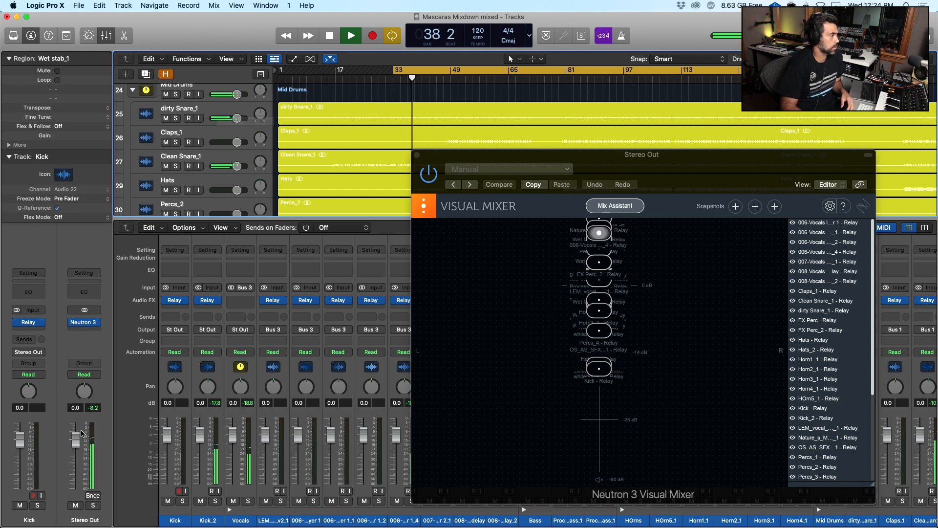
drag(75, 440, 76, 458)
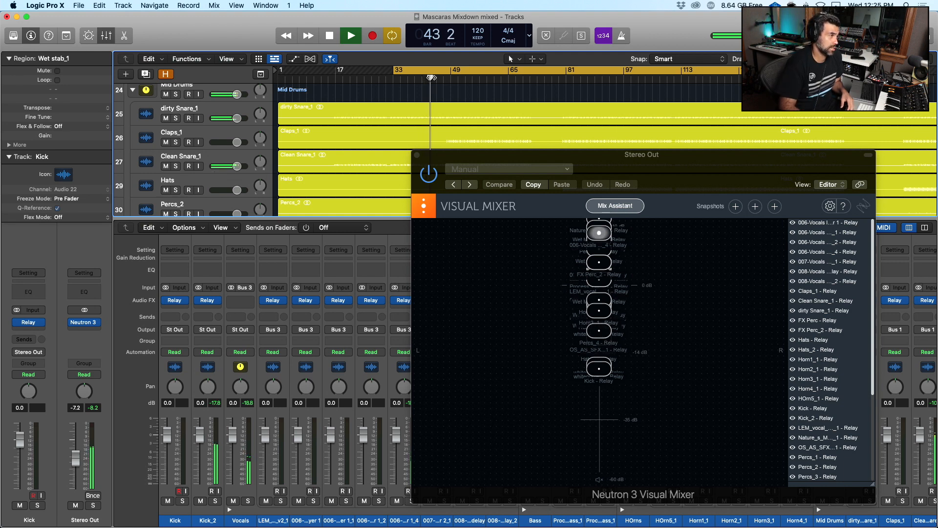
- Audition the mix from about bar 48 and from about bar 81, and stop playback
click(448, 75)
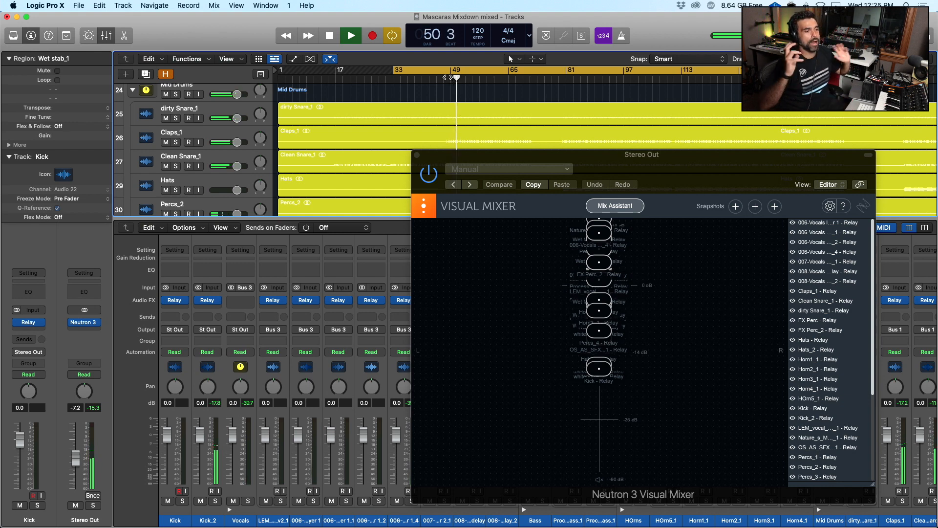
scroll(568, 90, up, 5)
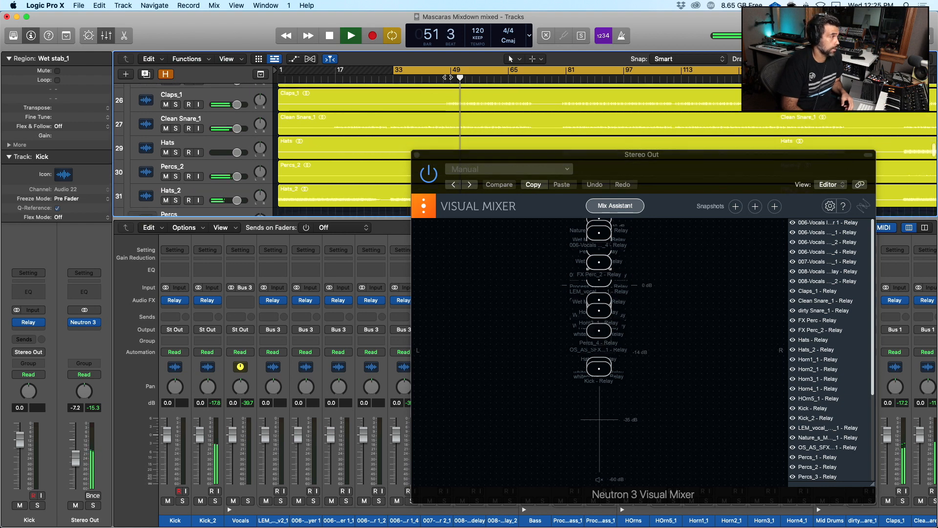
click(567, 81)
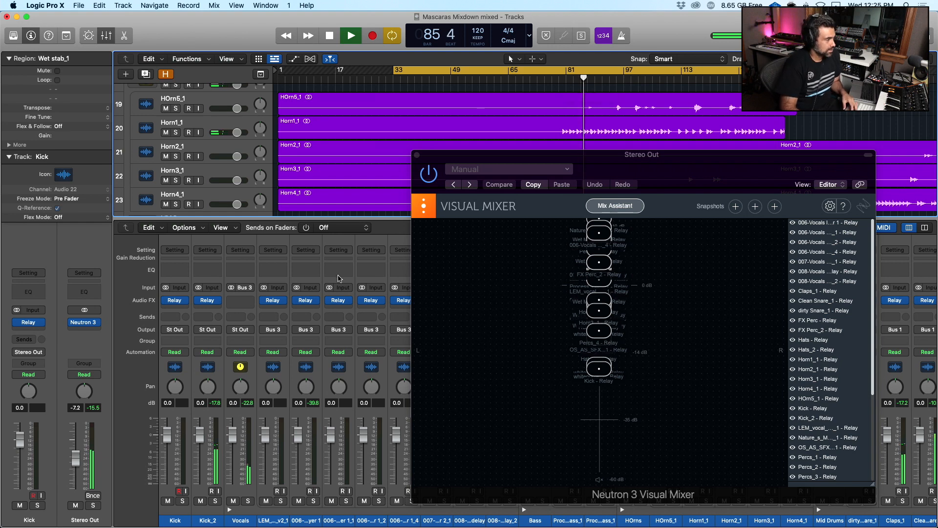
key(space)
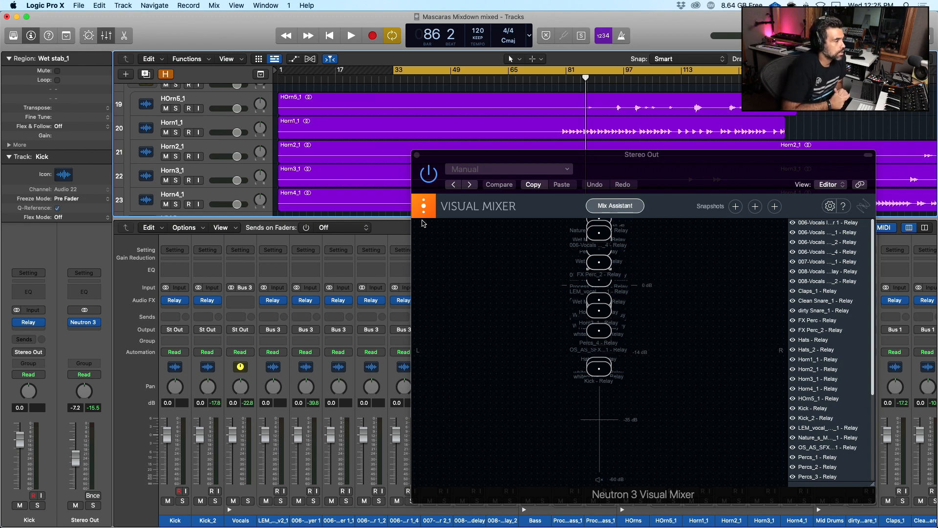
click(417, 151)
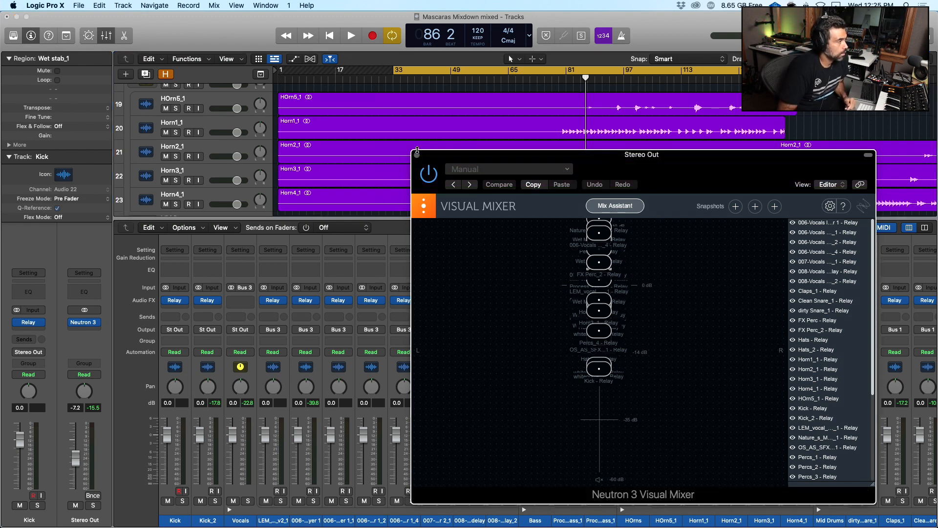
- Close the Visual Mixer window and open the recent project Mascaras Mixdown mixed 1, discarding the current project's changes
click(417, 155)
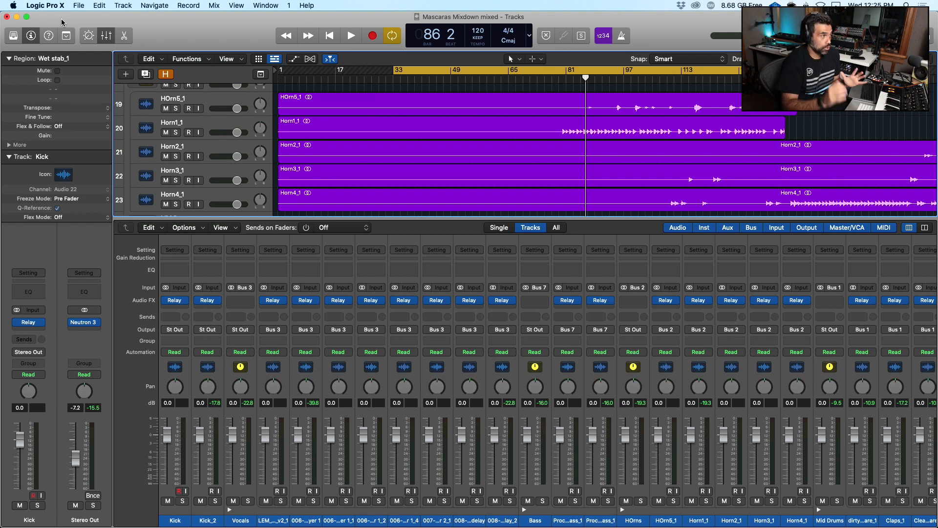
click(78, 7)
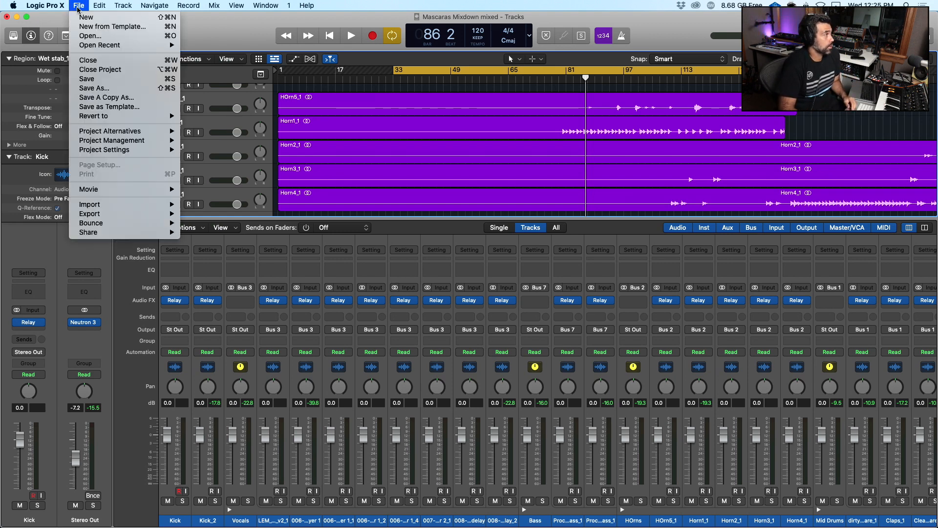
mouse_move(161, 45)
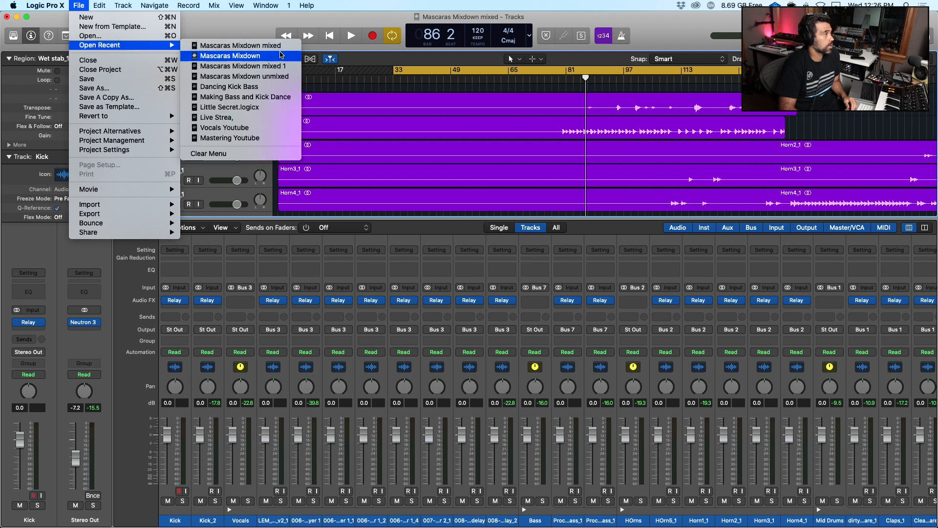
click(281, 66)
click(561, 184)
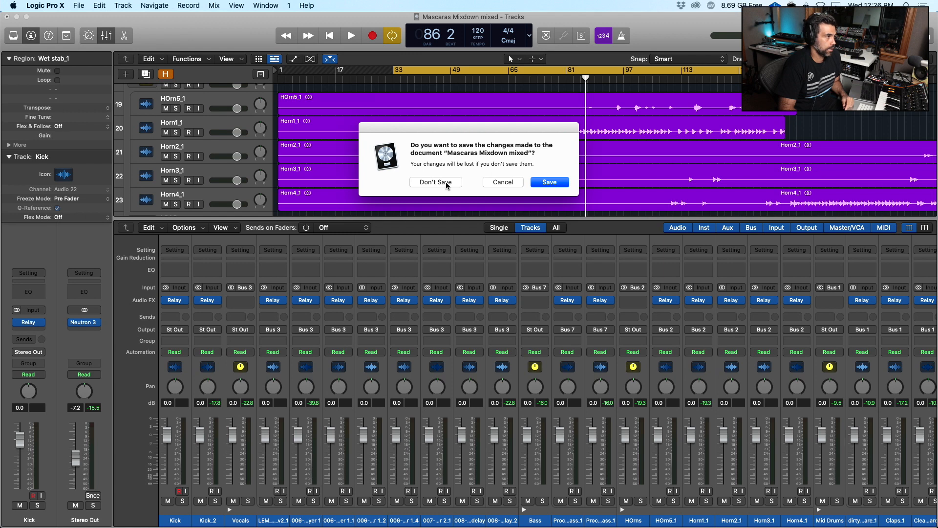
click(436, 182)
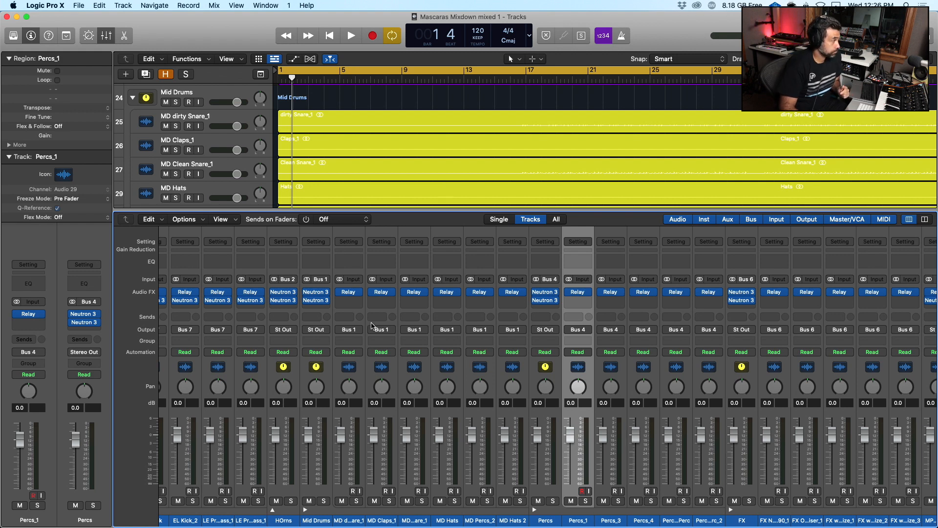
- Select the Vocals channel, view its Neutron 3 Visual Mixer instance, and close that plug-in window
scroll(287, 480, left, 10)
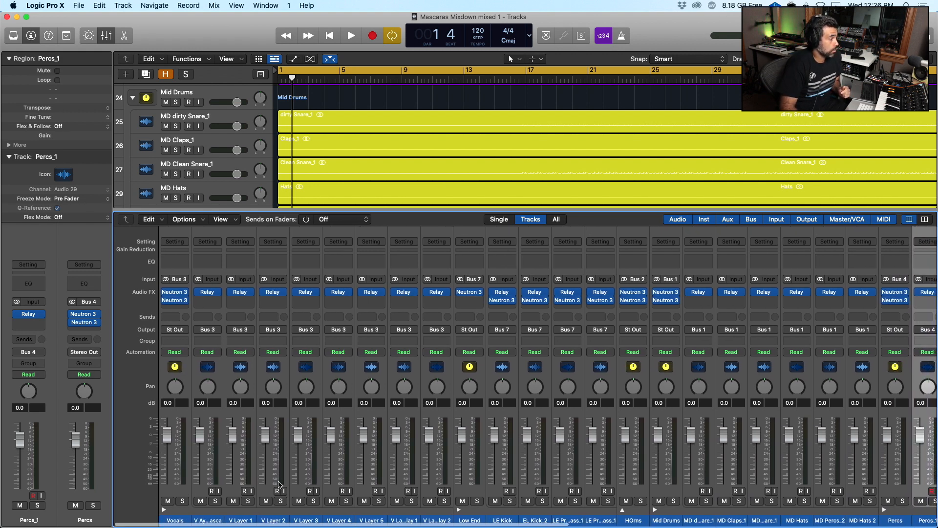
click(175, 517)
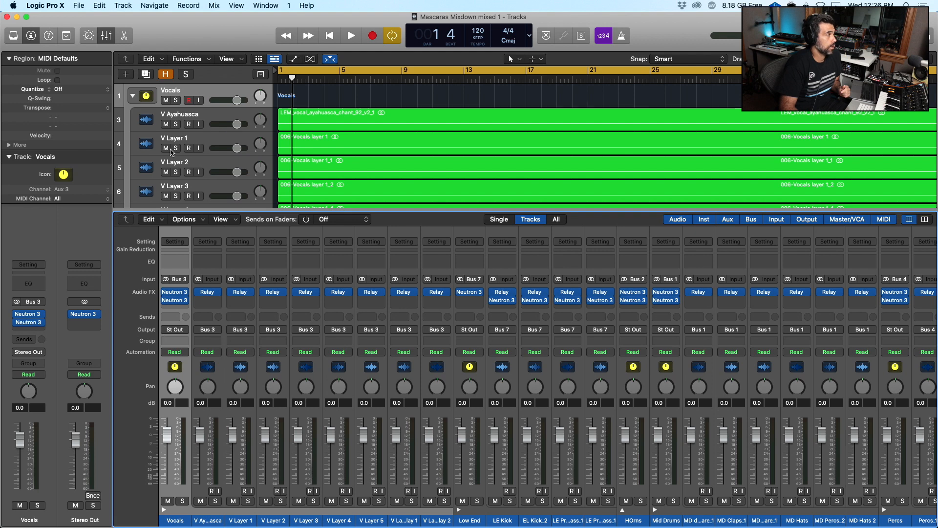
mouse_move(178, 299)
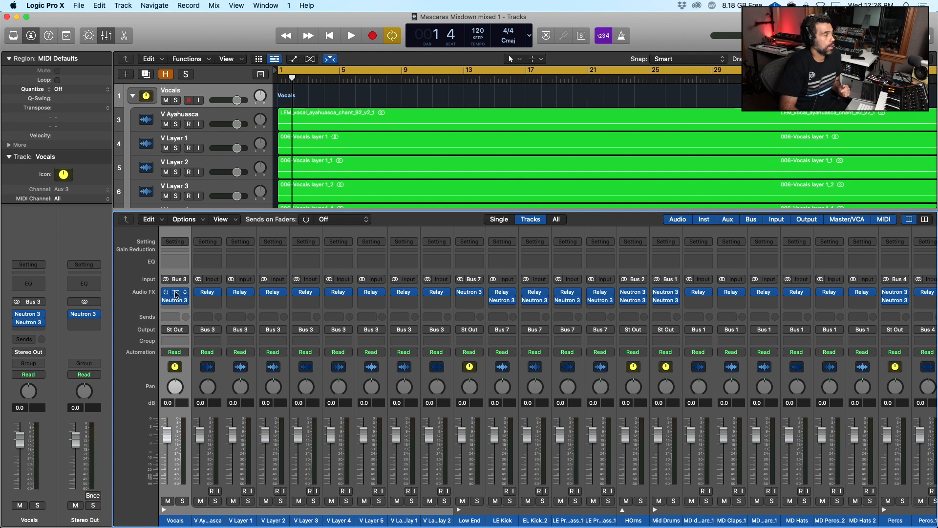
click(176, 292)
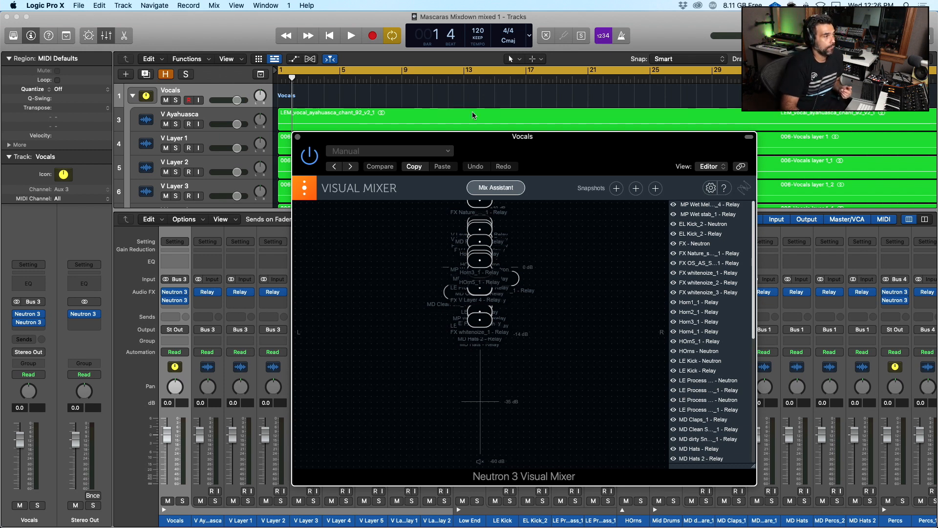
click(297, 137)
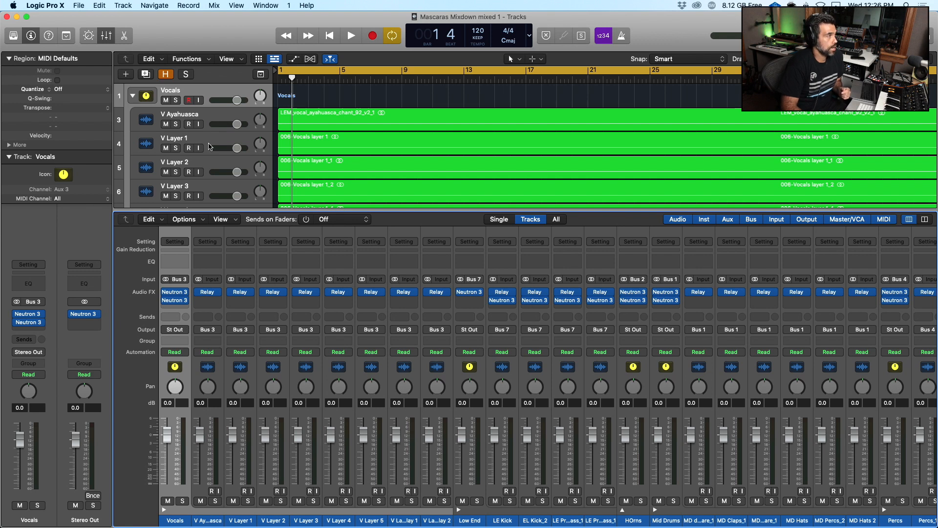
- Open the Vocals channel's Neutron 3, dismiss the preset manager, and examine its Sculptor, Equalizer, Compressor 1 and Exciter modules
mouse_move(174, 302)
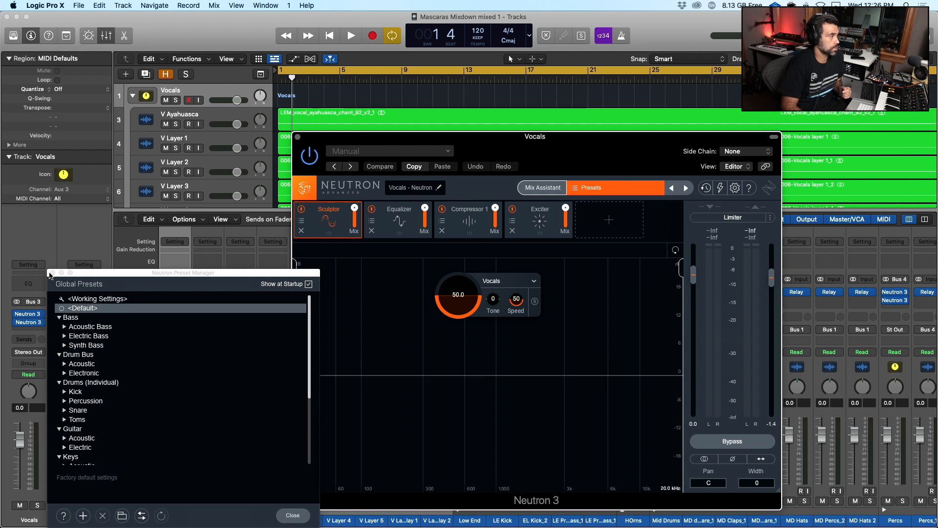
click(53, 272)
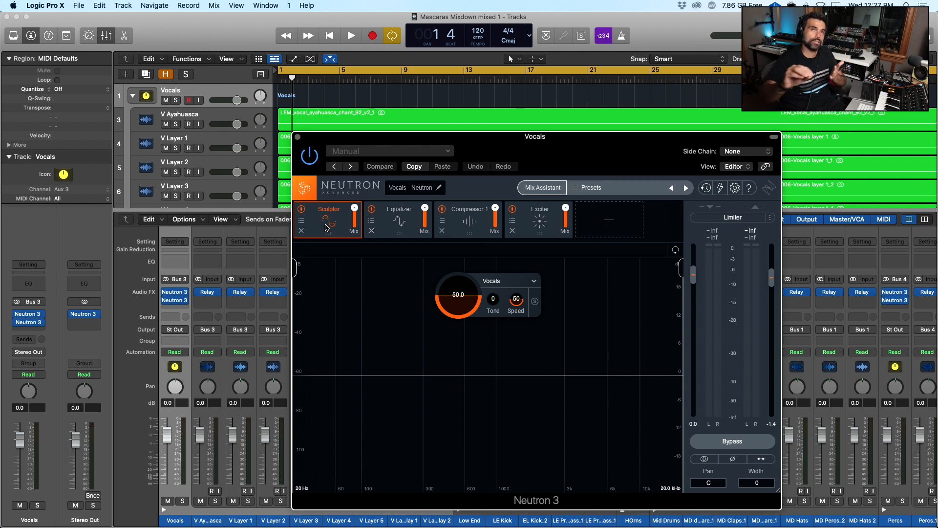
click(413, 234)
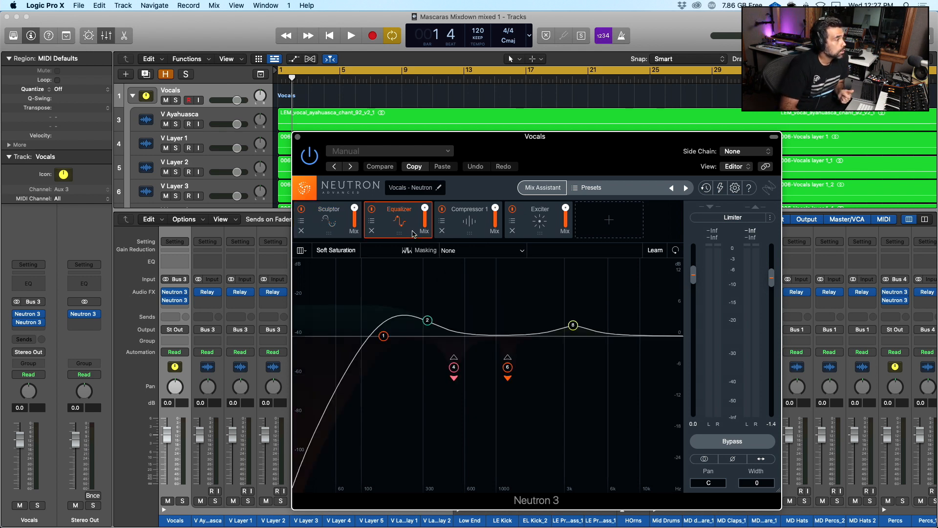
click(326, 222)
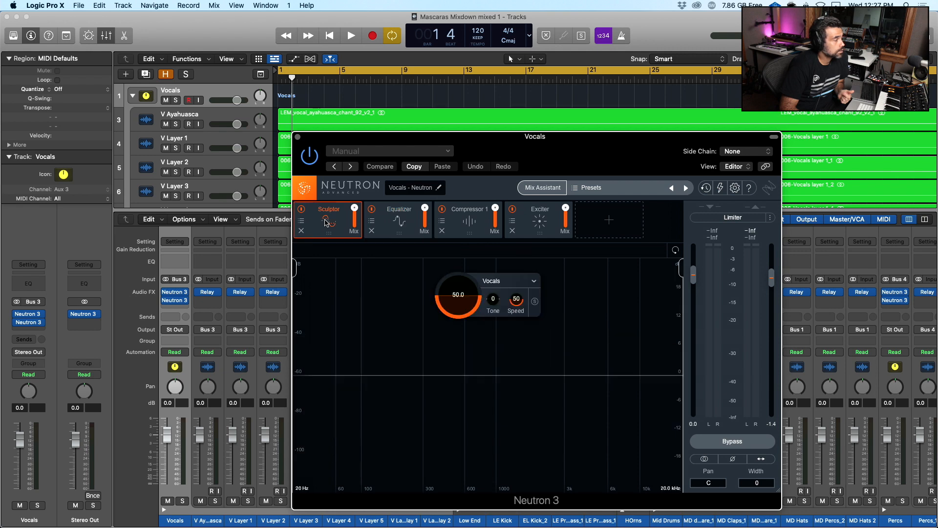
click(415, 231)
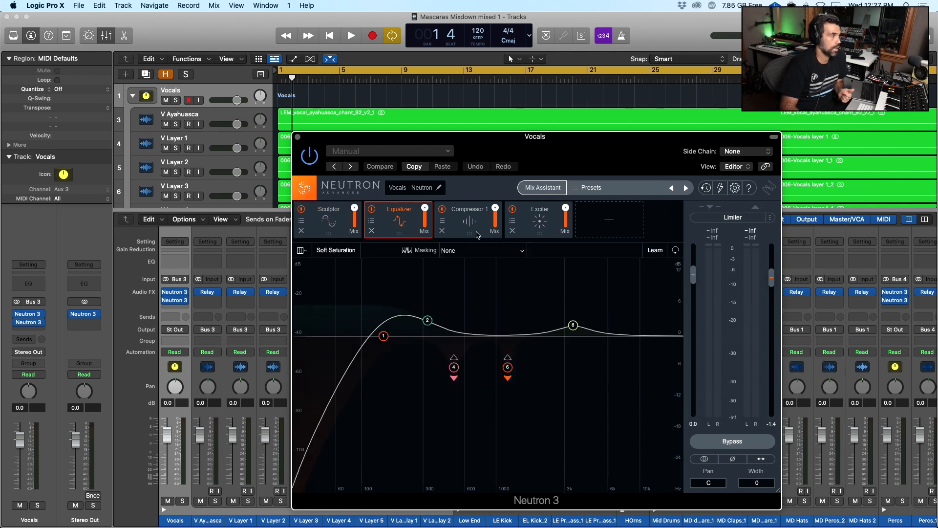
click(478, 235)
click(555, 224)
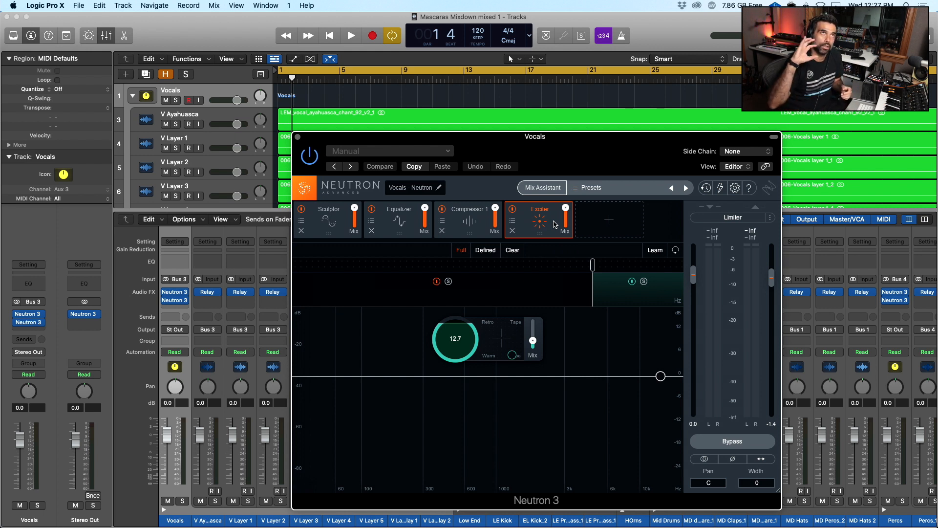
- View Mix Assistant's Track Enhance options for instrument, style and intensity on the vocals, and close the plug-in without running it
click(542, 188)
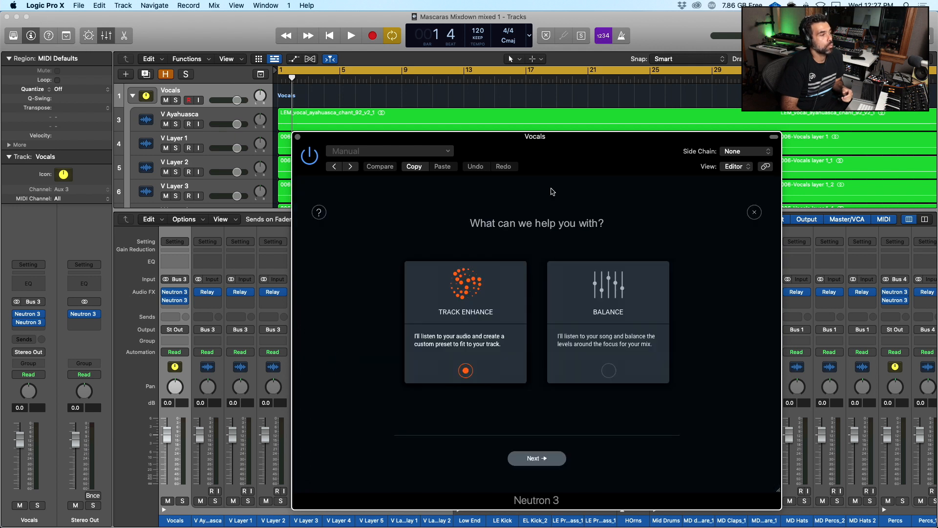
click(543, 457)
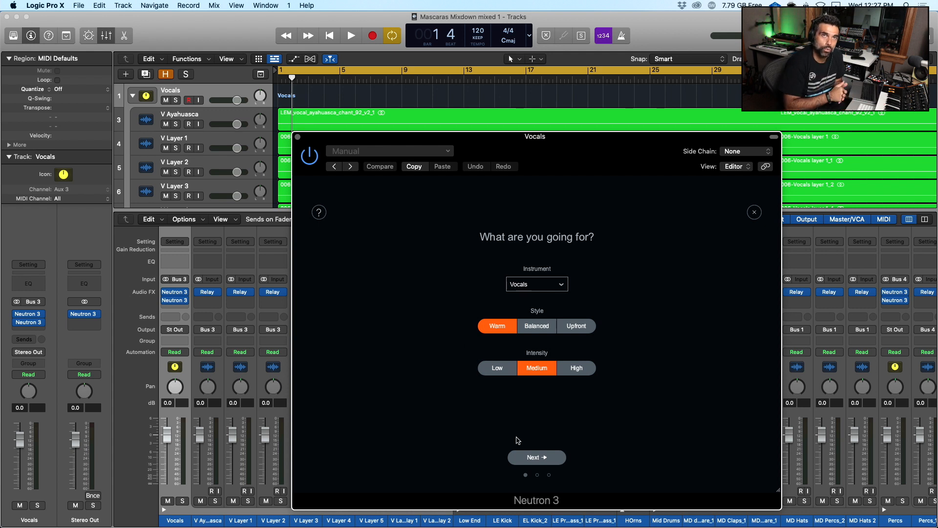
click(298, 137)
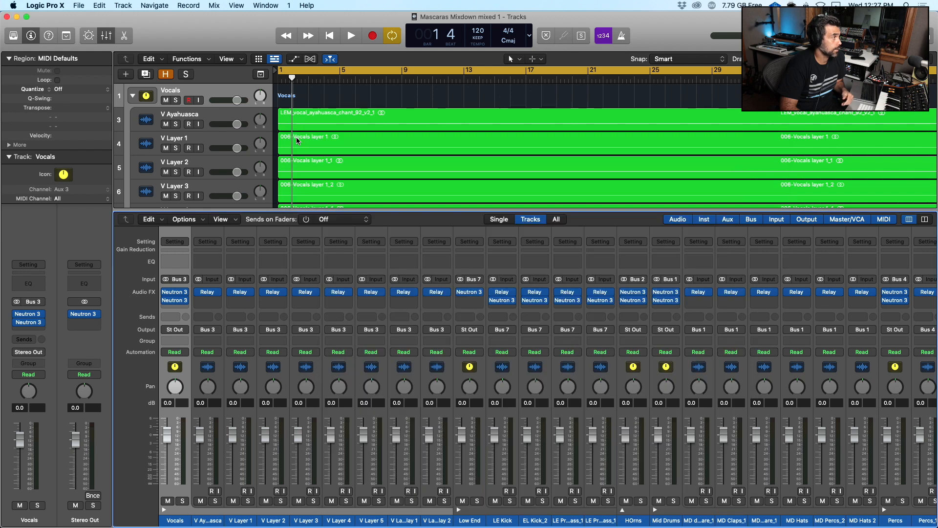
- Replace the cycle range with one starting at bar 137, over the late part of the vocals
scroll(660, 79, right, 5)
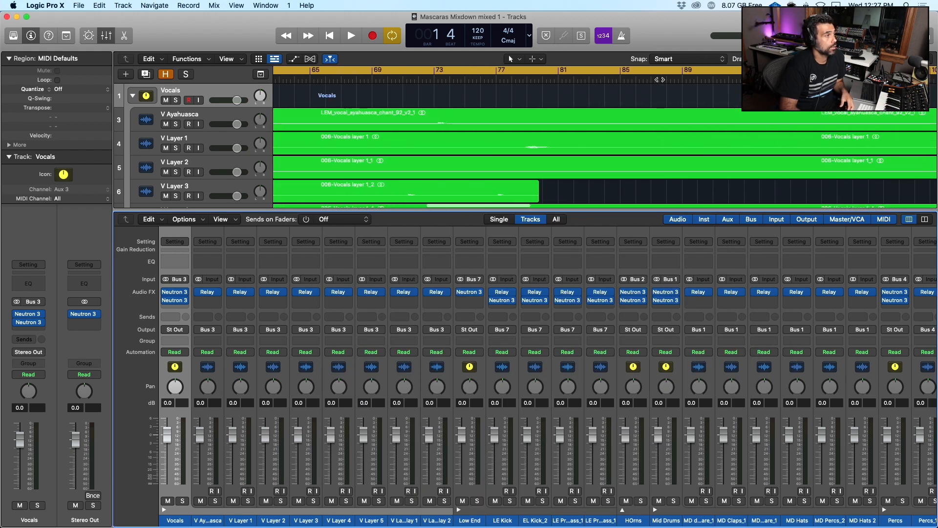
key(super+Left)
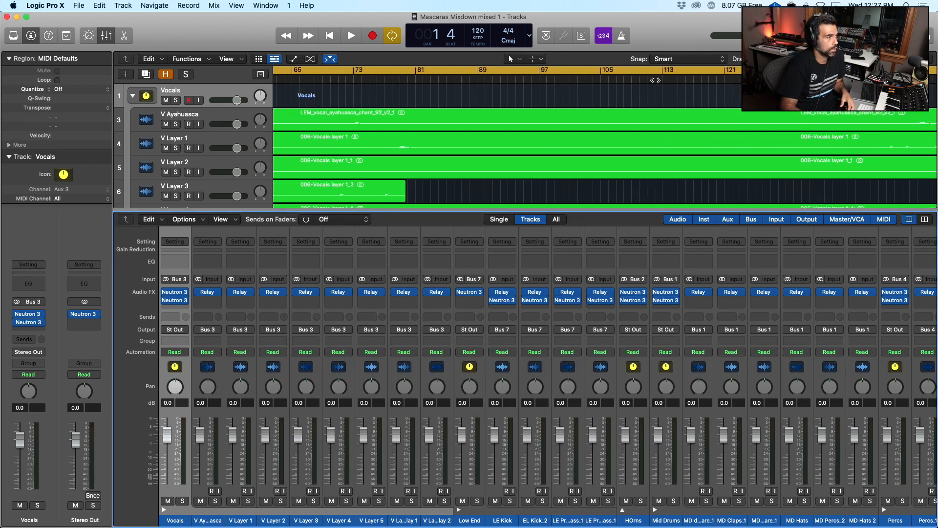
scroll(655, 80, right, 10)
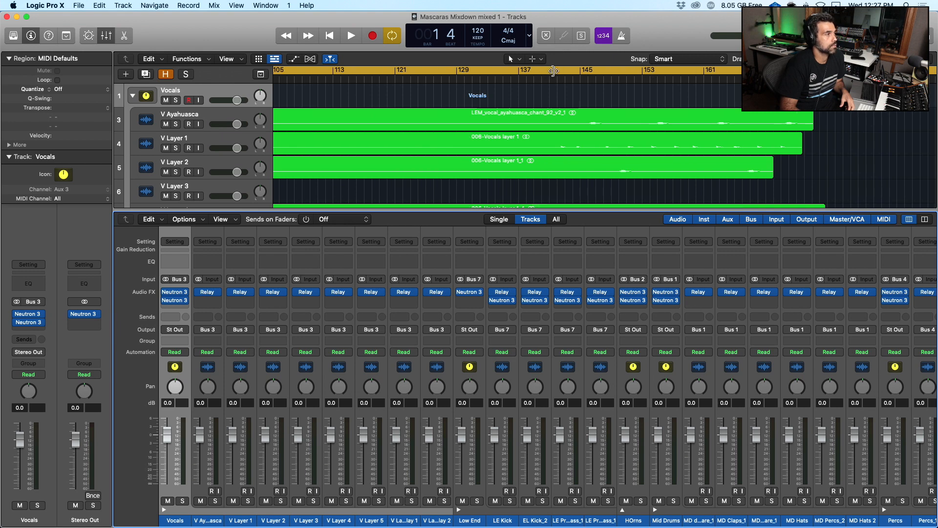
click(545, 72)
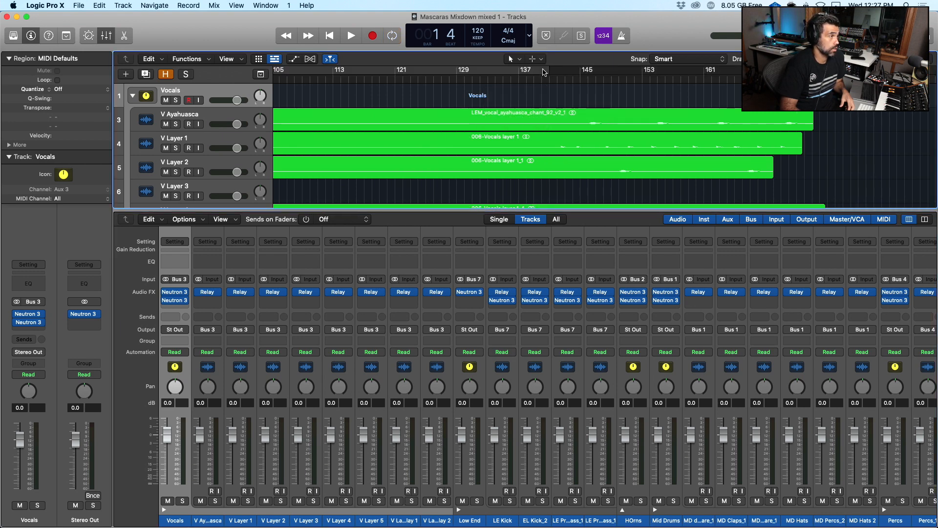
drag(518, 71, 881, 128)
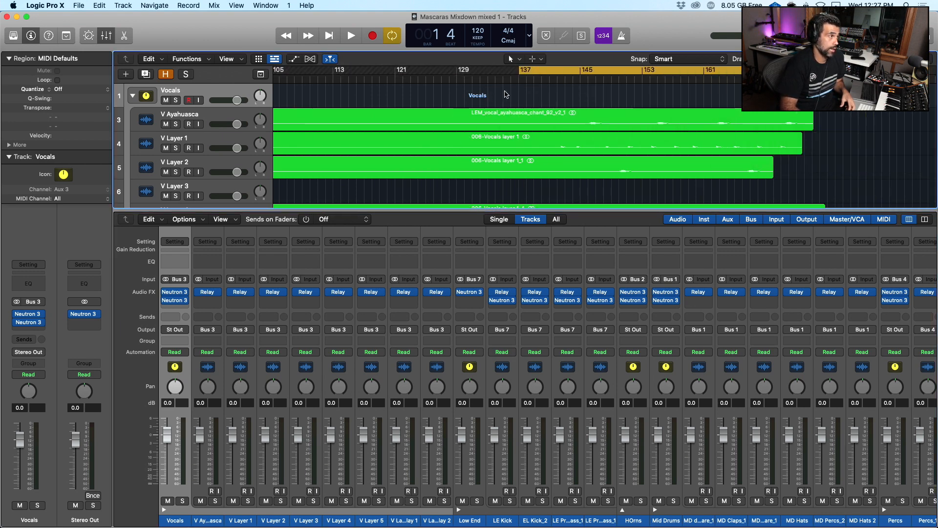
scroll(514, 166, down, 3)
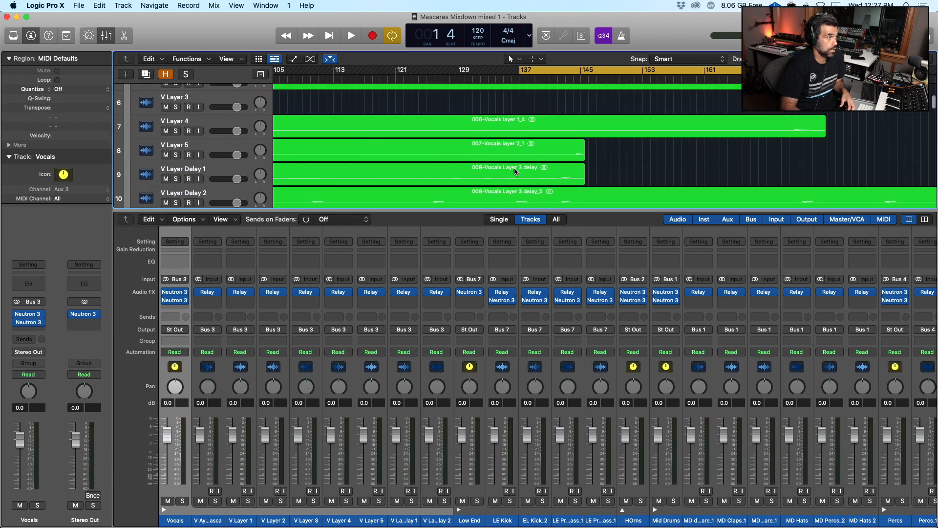
scroll(514, 171, up, 3)
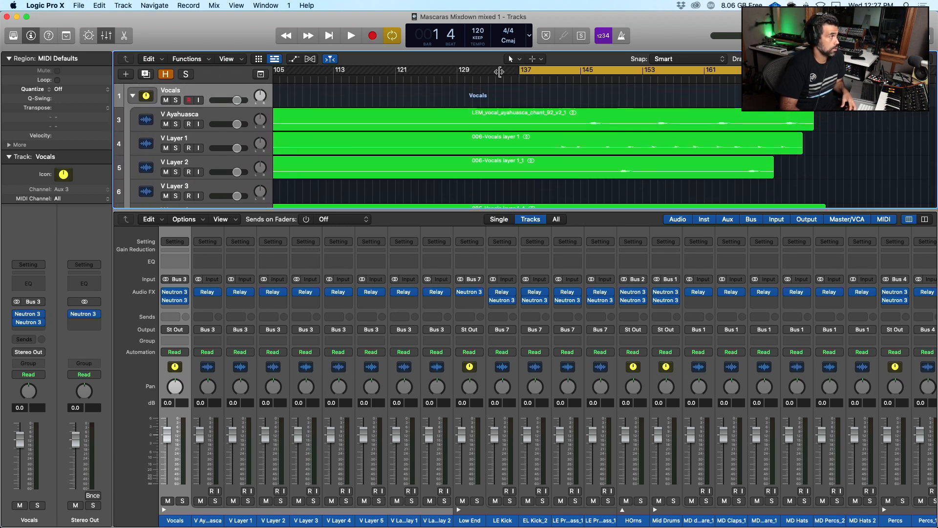
- Solo the Vocals track stack and audition it twice from bar 137, stopping playback after each pass
click(176, 101)
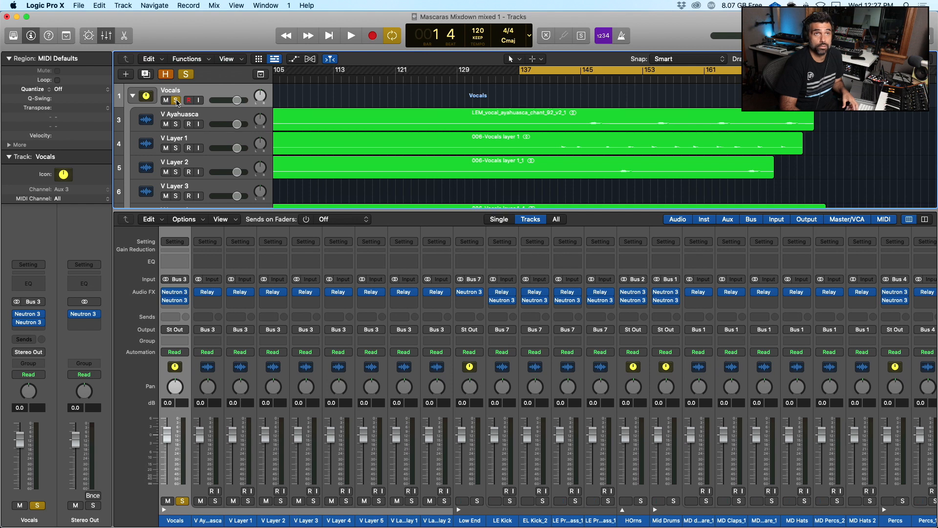
key(space)
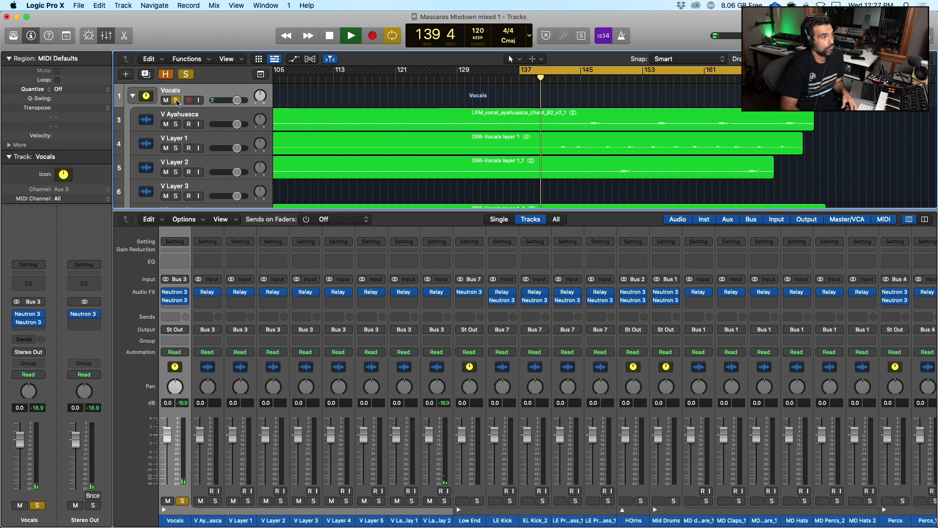
key(space)
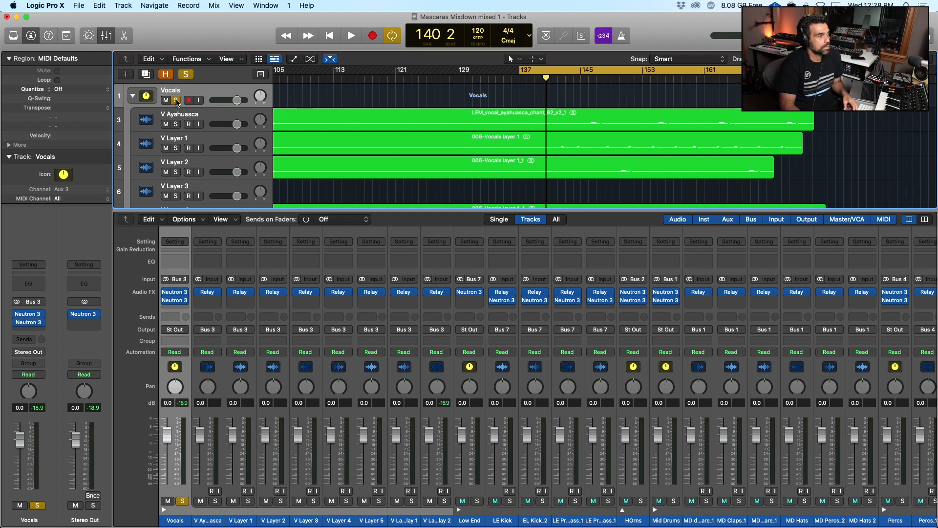
key(space)
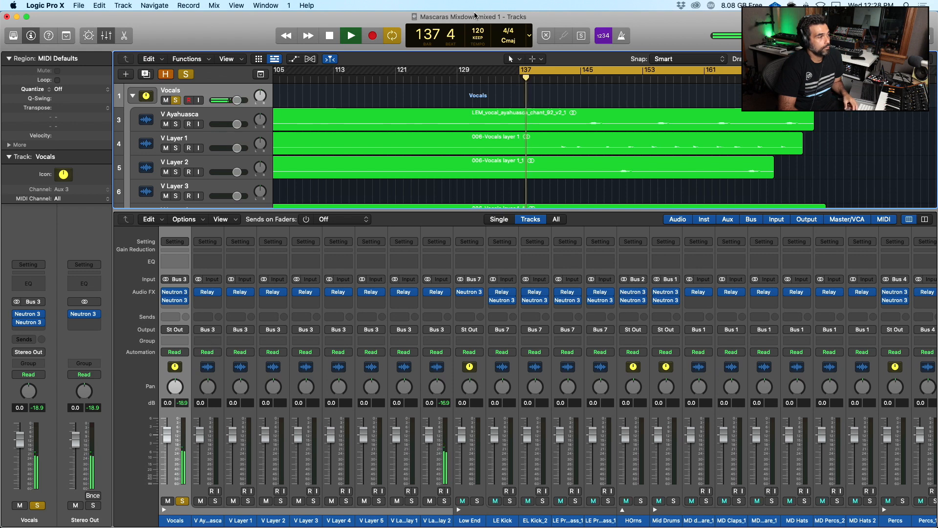
key(space)
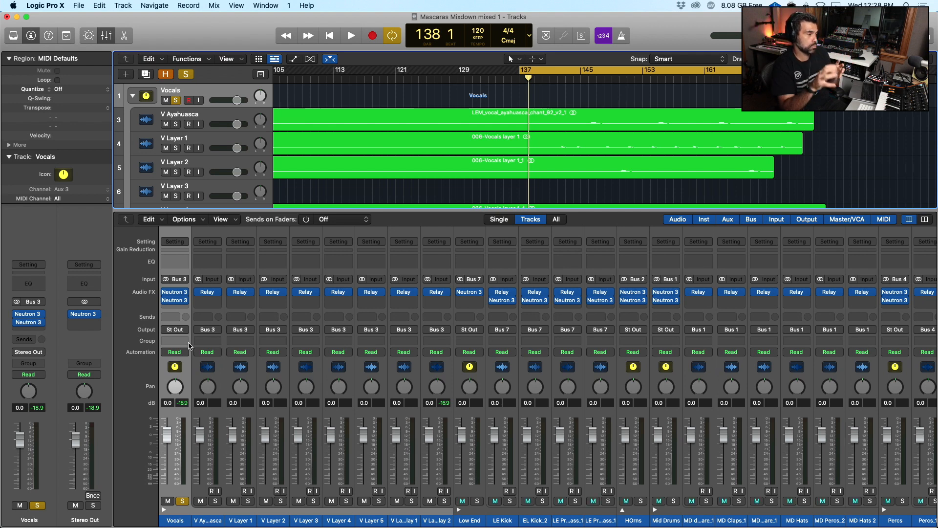
- Open the Neutron 3 plug-in on the LE Kick channel and dismiss its preset manager
scroll(499, 495, right, 10)
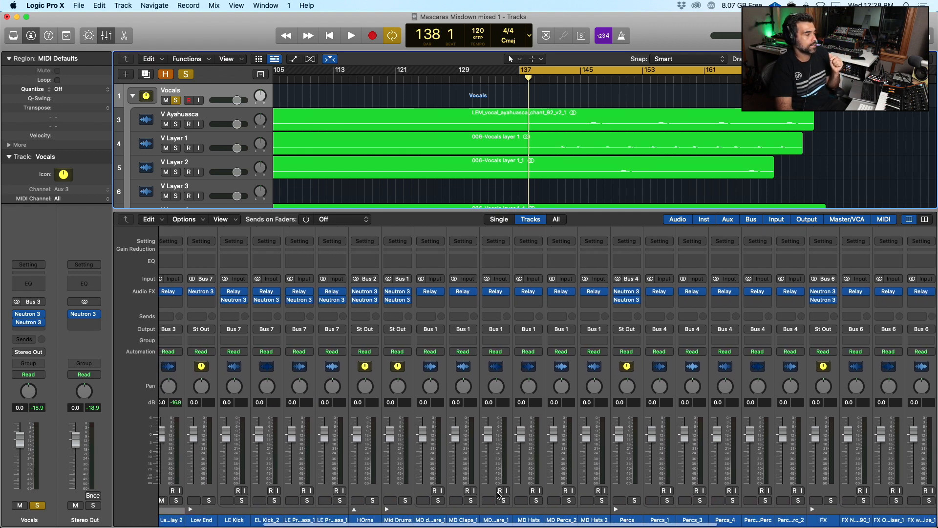
scroll(355, 517, left, 5)
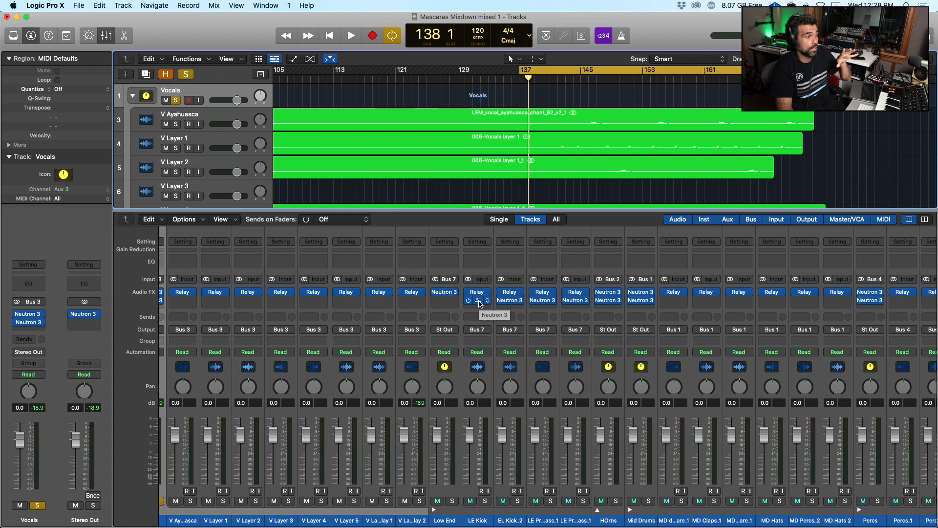
click(479, 301)
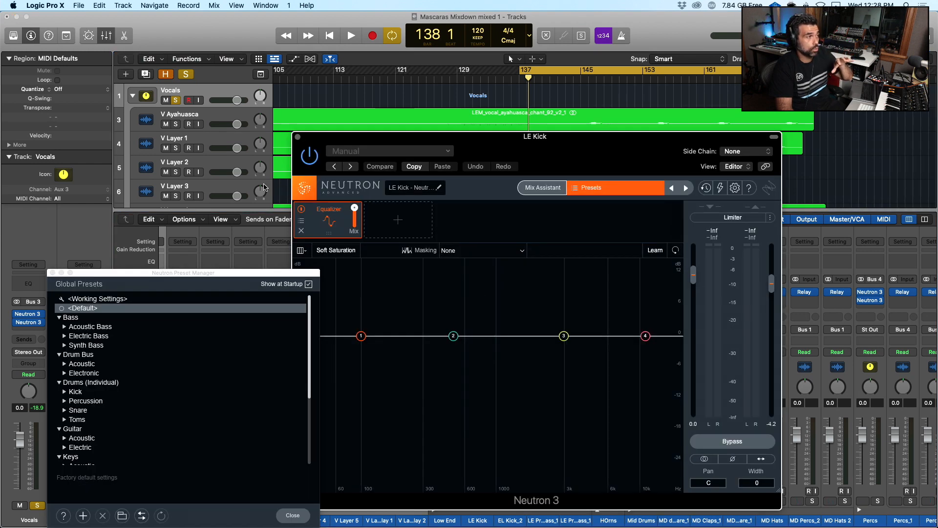
click(52, 272)
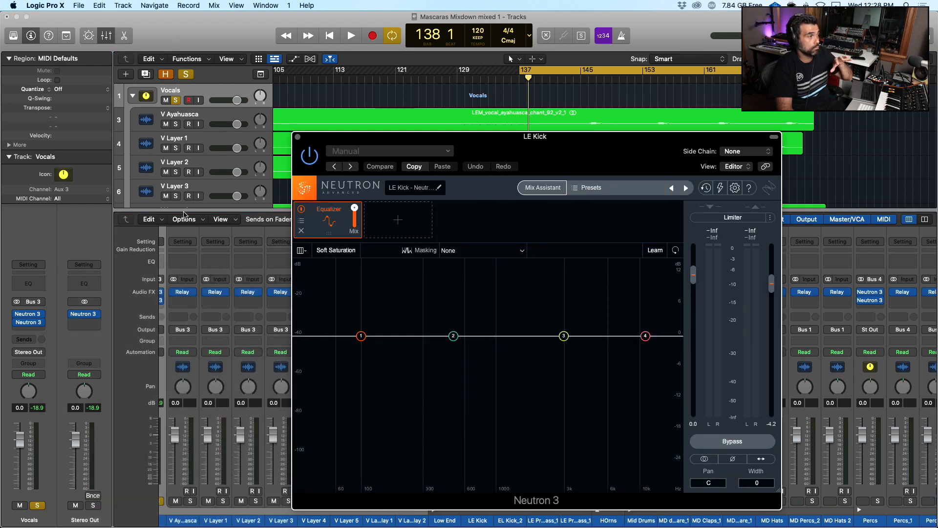
- Close the LE Kick plug-in, open Neutron 3 on the EL Kick_2 channel and dismiss its preset manager
click(298, 137)
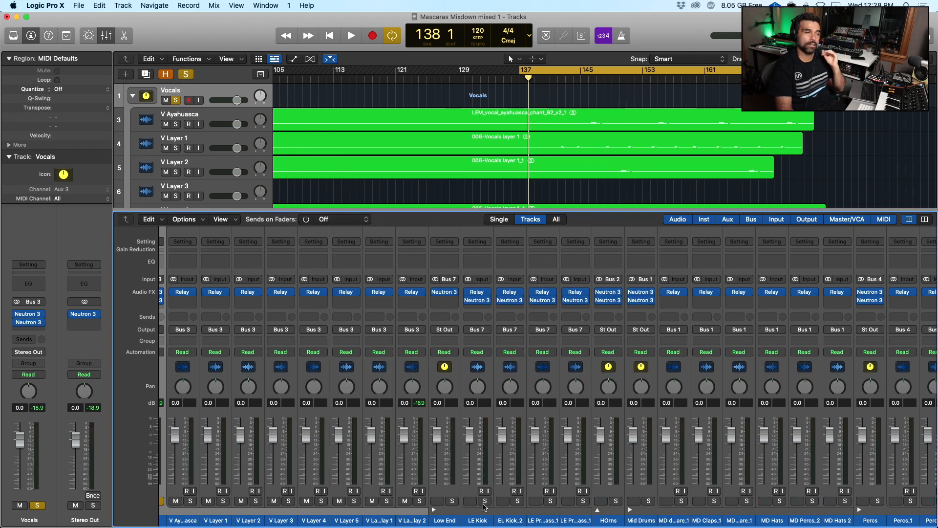
click(511, 302)
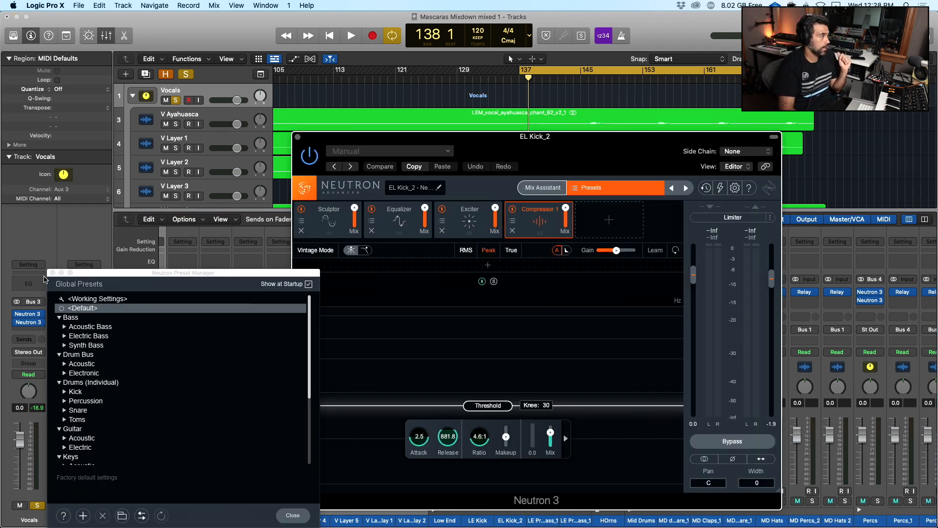
click(52, 274)
- Review the Sculptor, Equalizer, Exciter and Compressor 1 modules on EL Kick_2, and close the plug-in
click(331, 222)
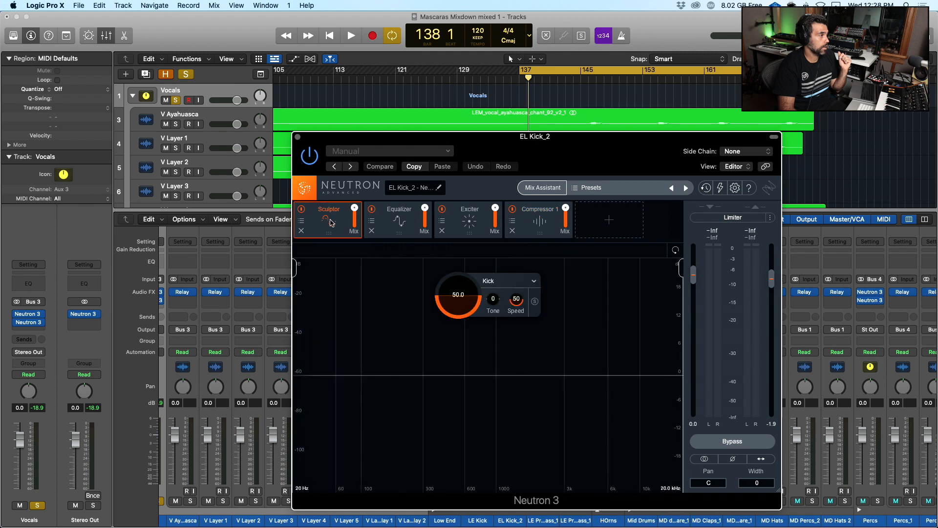
click(400, 225)
click(468, 232)
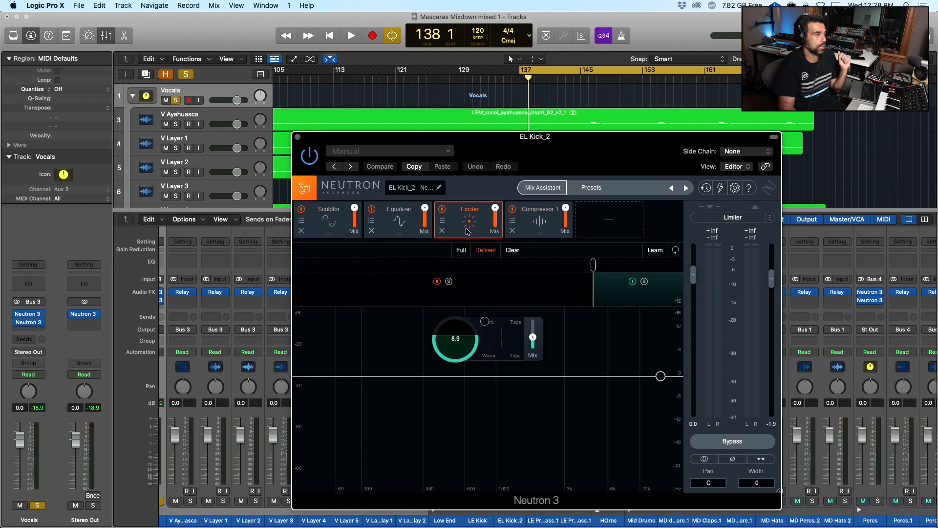
click(535, 235)
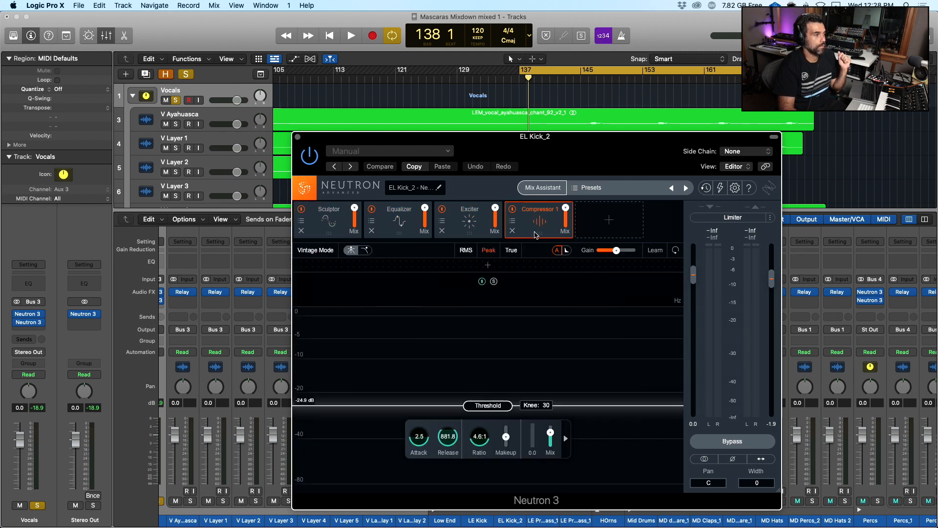
click(298, 138)
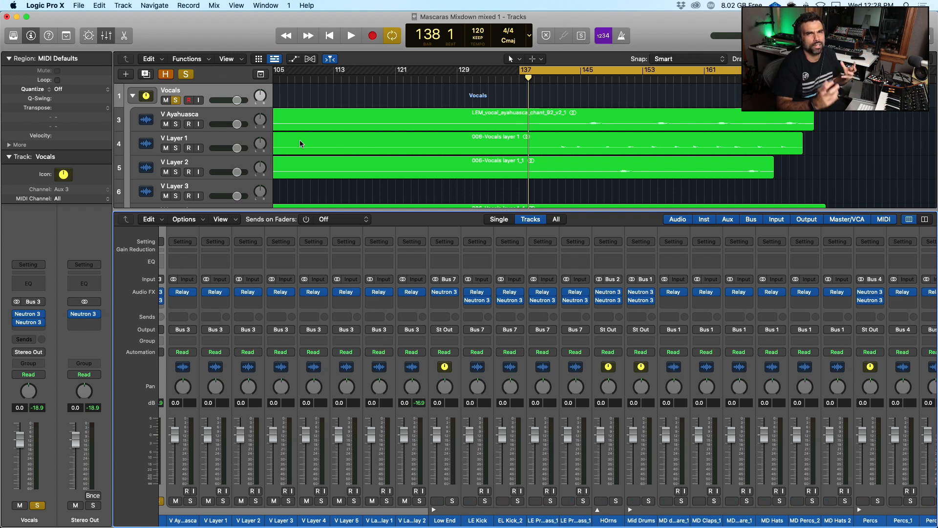
- Collapse the Percs and FX track stacks in the mixer
scroll(300, 140, right, 2)
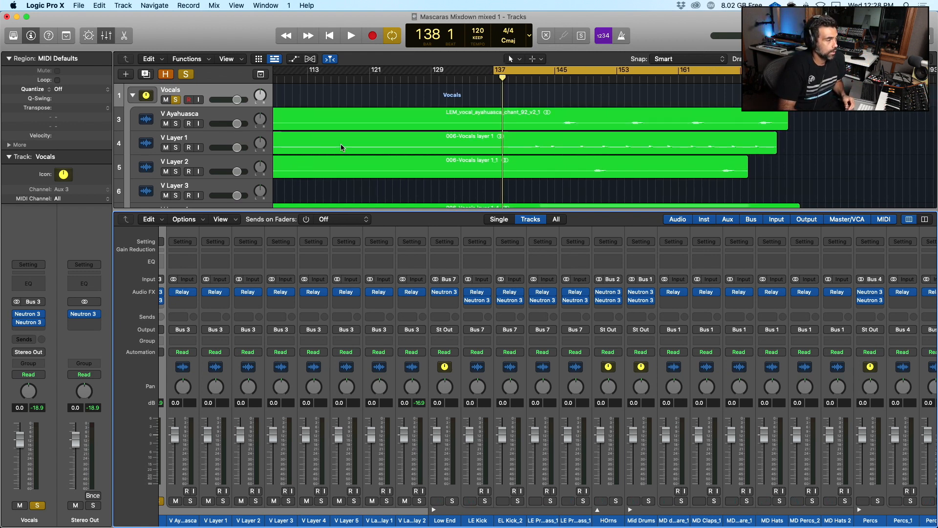
scroll(593, 313, right, 10)
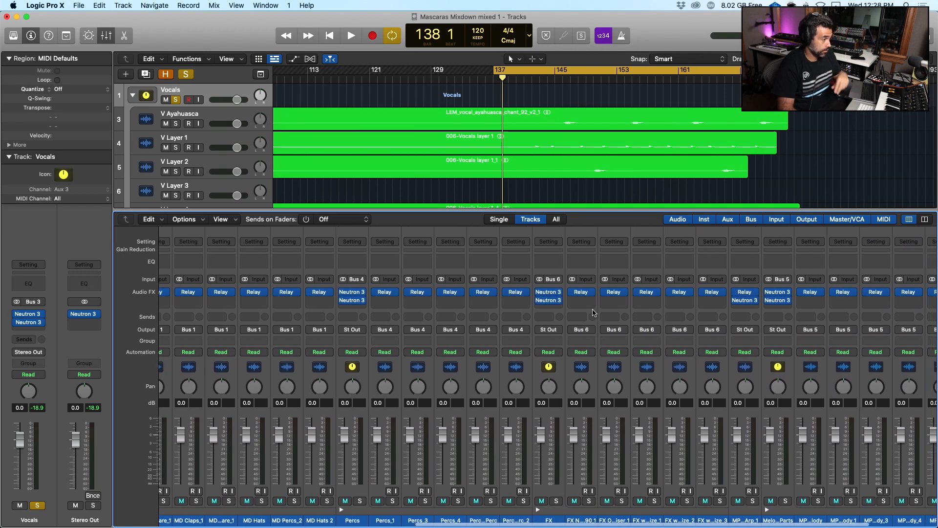
scroll(593, 312, right, 1)
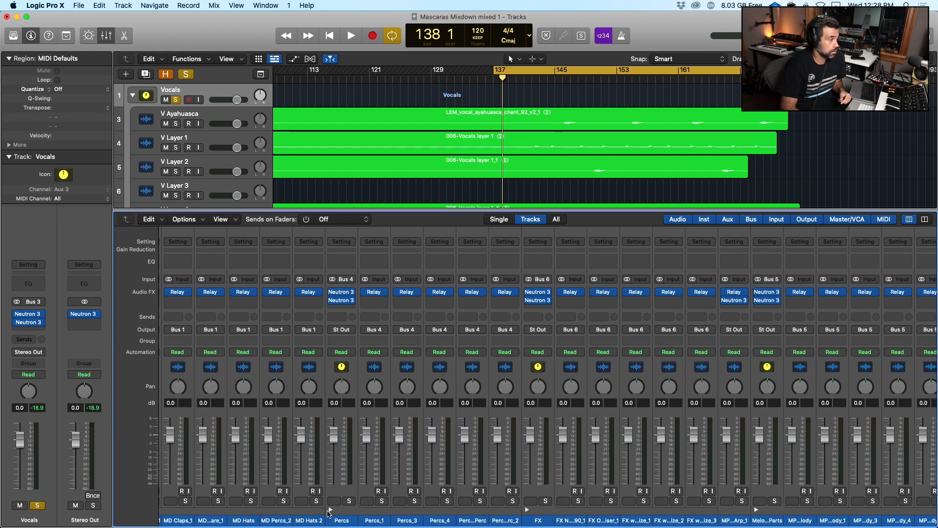
click(330, 510)
click(418, 510)
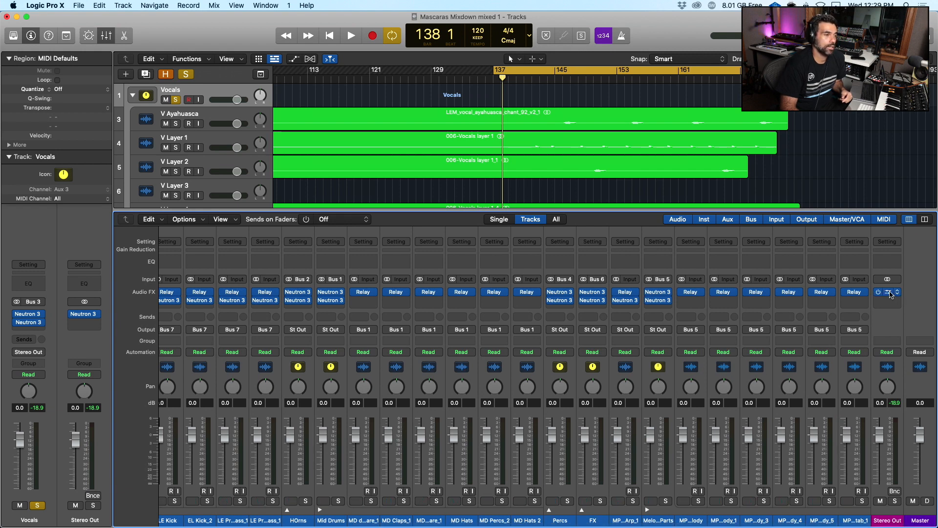
- View Mix Assistant's focus selection in the Visual Mixer on the Stereo Out channel, and close the plug-in without starting to listen
click(890, 293)
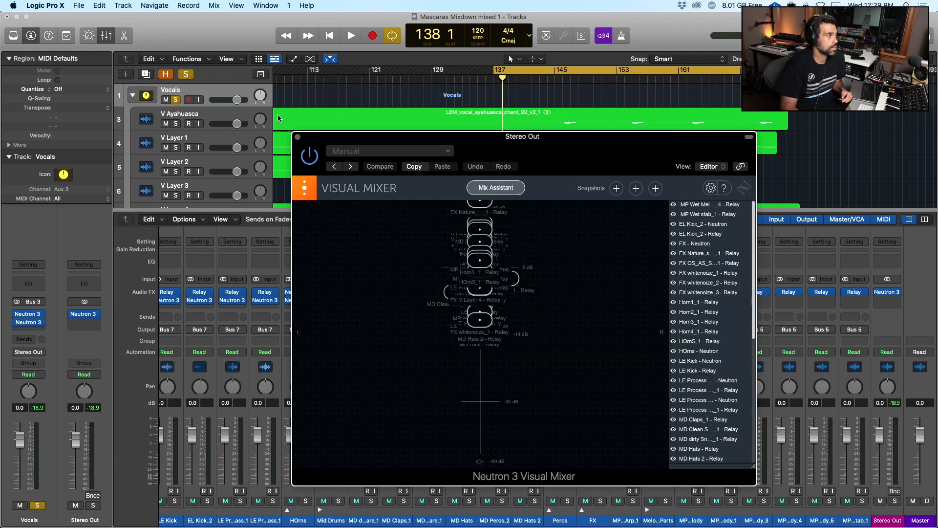
click(499, 186)
click(526, 434)
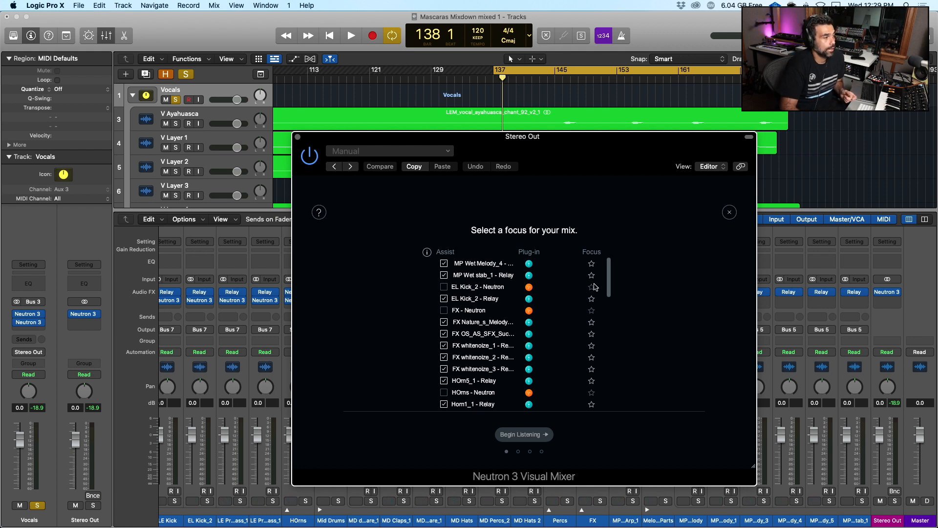
click(298, 138)
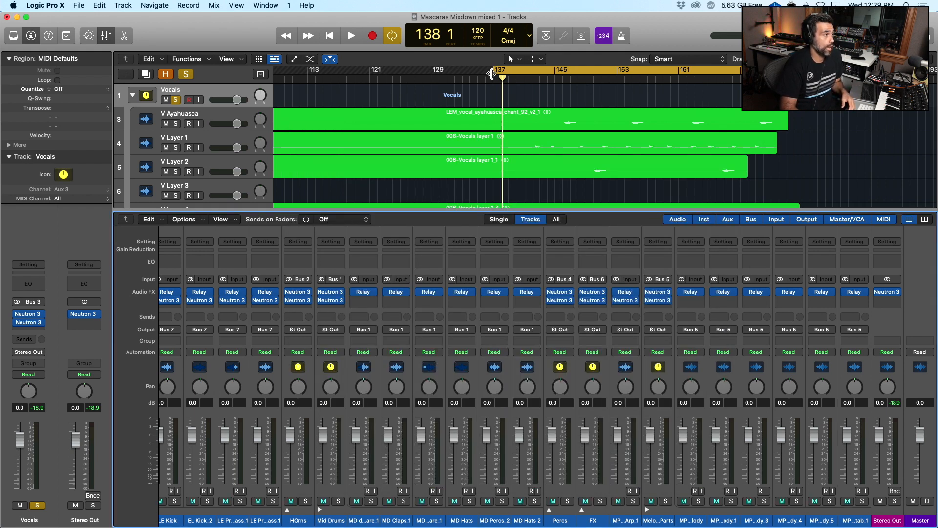
- Start the cycle range at bar 33, briefly audition the soloed vocals from there, and unsolo the Vocals stack
drag(495, 74, 528, 95)
key(space)
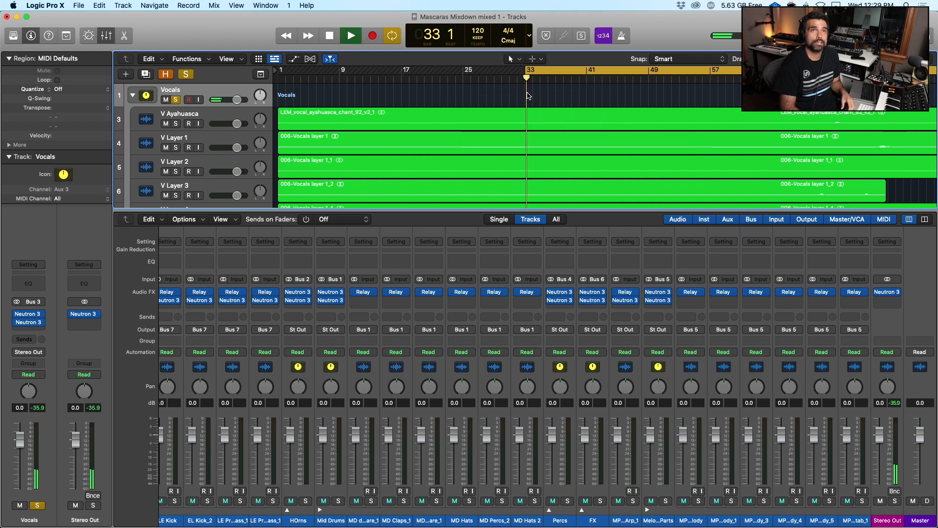
key(space)
click(175, 100)
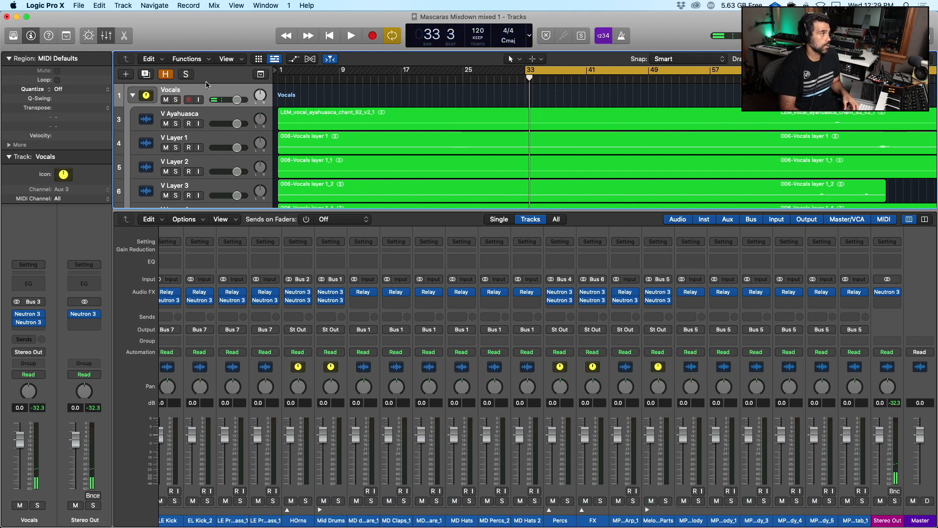
- Extend the start of the cycle range back to about bar 32 and play the full mix from there
drag(527, 72, 516, 72)
key(space)
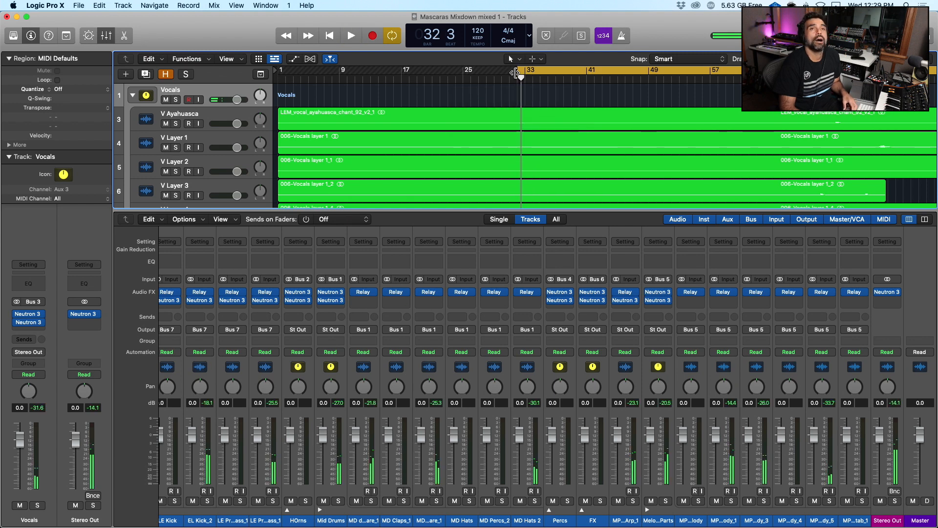
key(space)
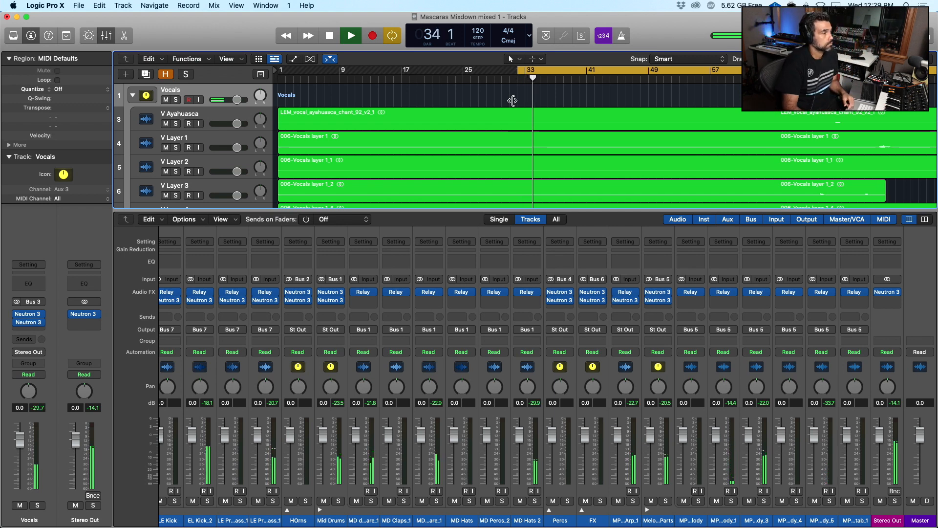
- Hide the mixer, audition the MP Wet Arp_1 track soloed and back within the full mix, and stop playback
key(x)
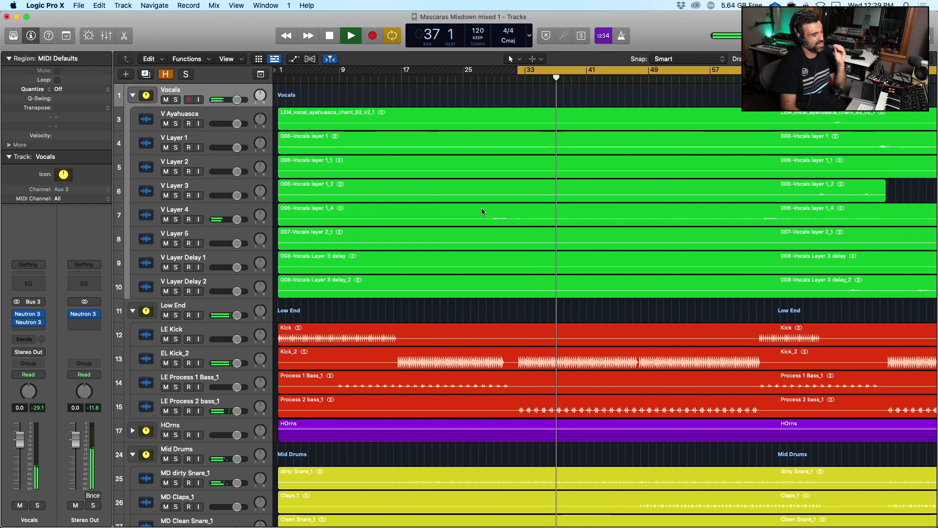
scroll(482, 211, down, 8)
scroll(482, 211, down, 1)
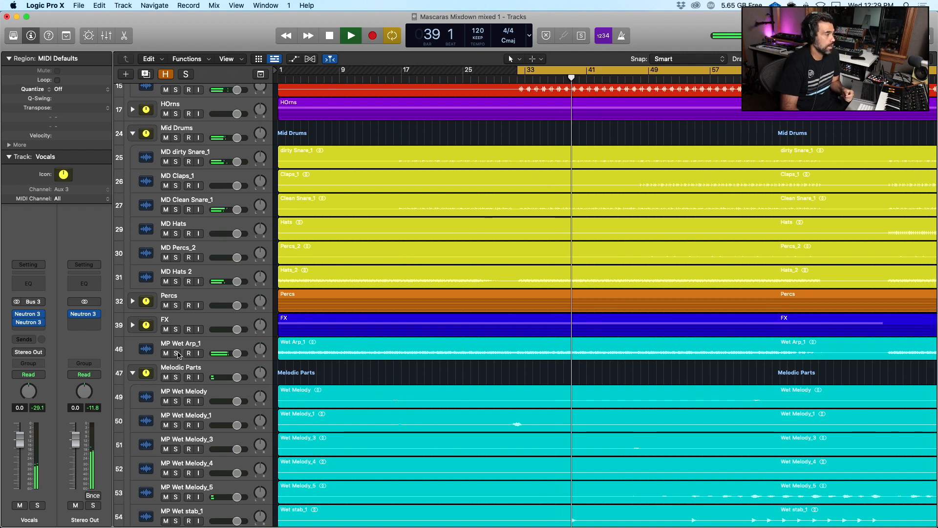
click(176, 353)
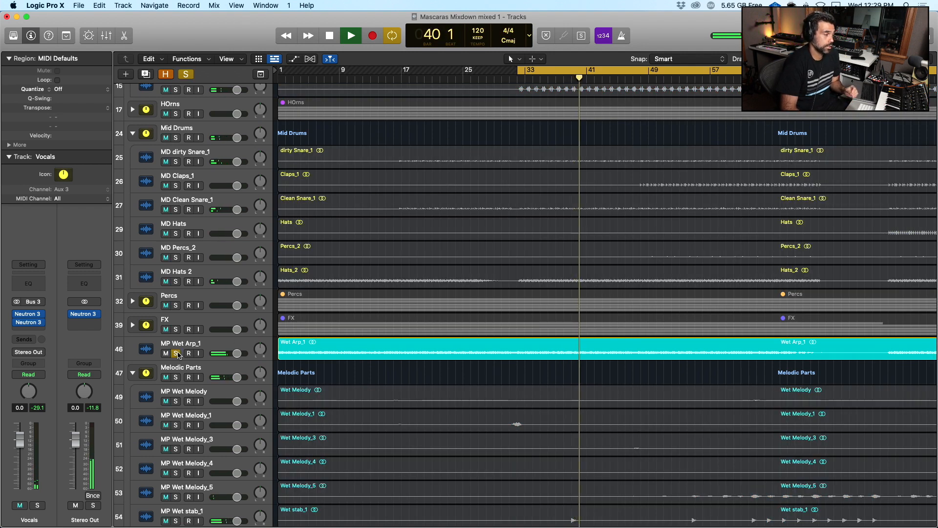
click(176, 353)
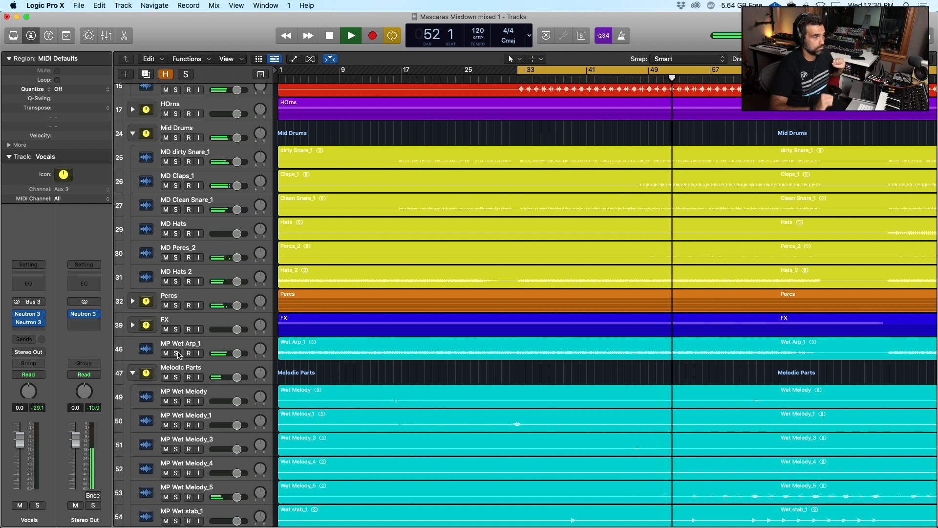
key(space)
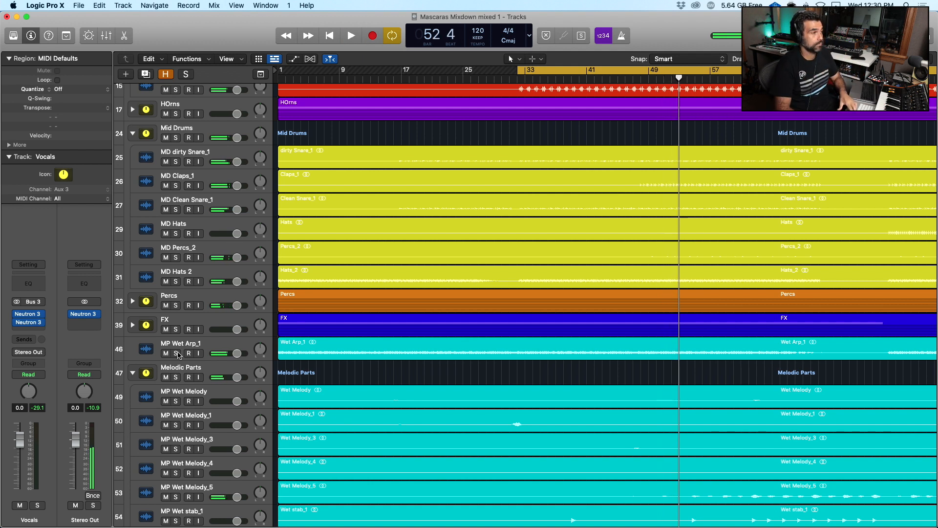